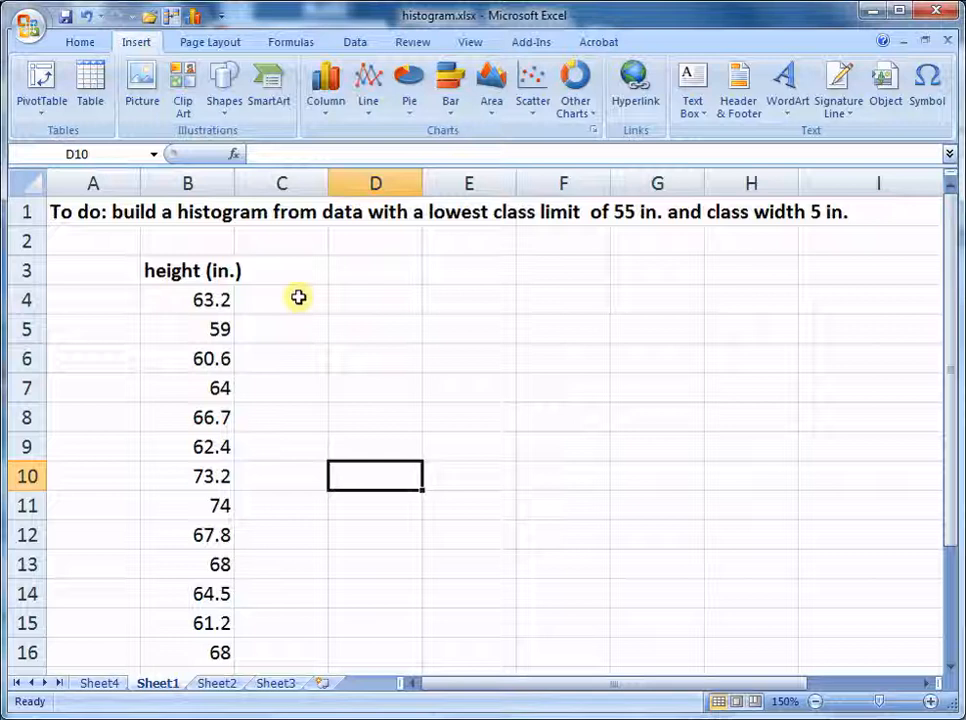
- Label C4 as max and calculate the maximum of the heights in B4:B21 in D4
{"action": "left_click", "coordinate": [300, 297]}
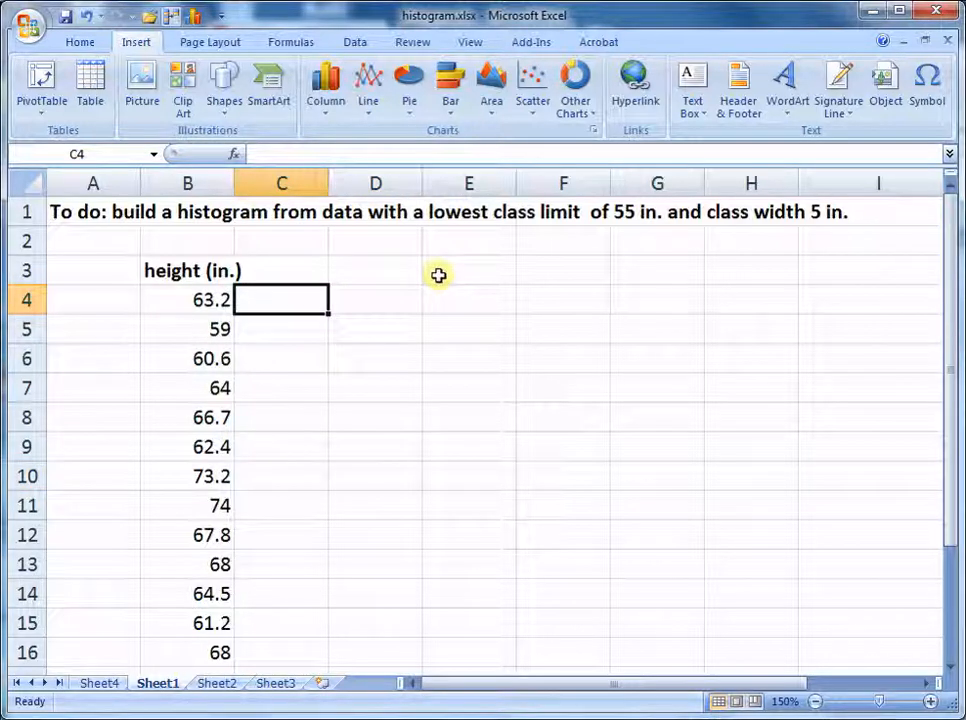
{"action": "type", "text": "="}
{"action": "key", "text": "BackSpace"}
{"action": "type", "text": "max"}
{"action": "key", "text": "Tab"}
{"action": "type", "text": "=max("}
{"action": "left_click", "coordinate": [194, 289]}
{"action": "left_click_drag", "start_coordinate": [197, 290], "coordinate": [190, 655]}
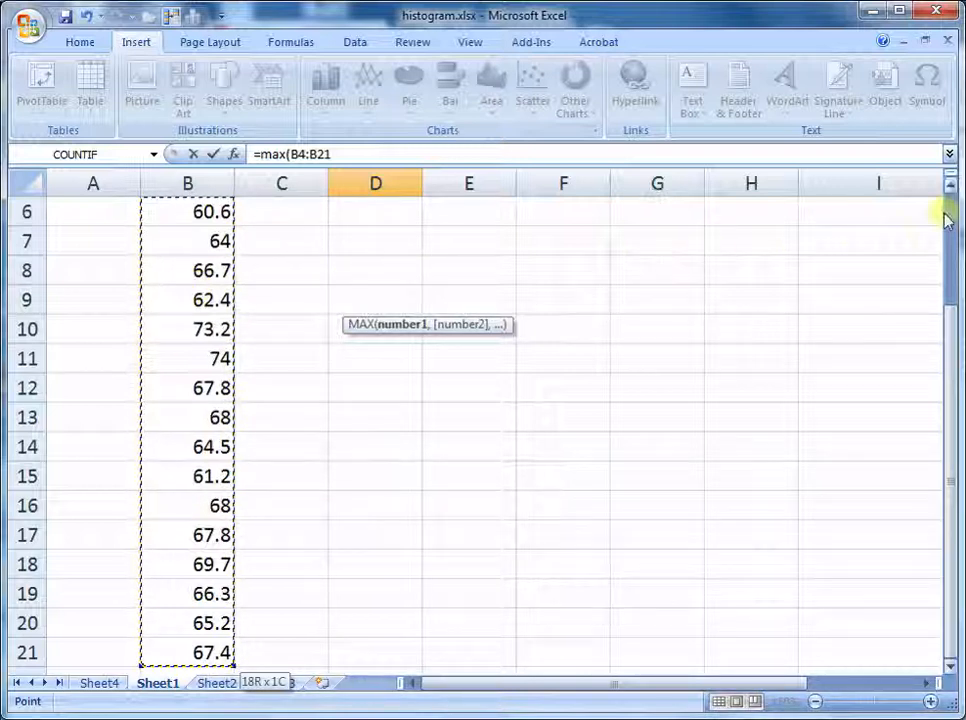
{"action": "scroll", "coordinate": [949, 209], "scroll_direction": "up", "scroll_amount": 2}
{"action": "key", "text": "Return"}
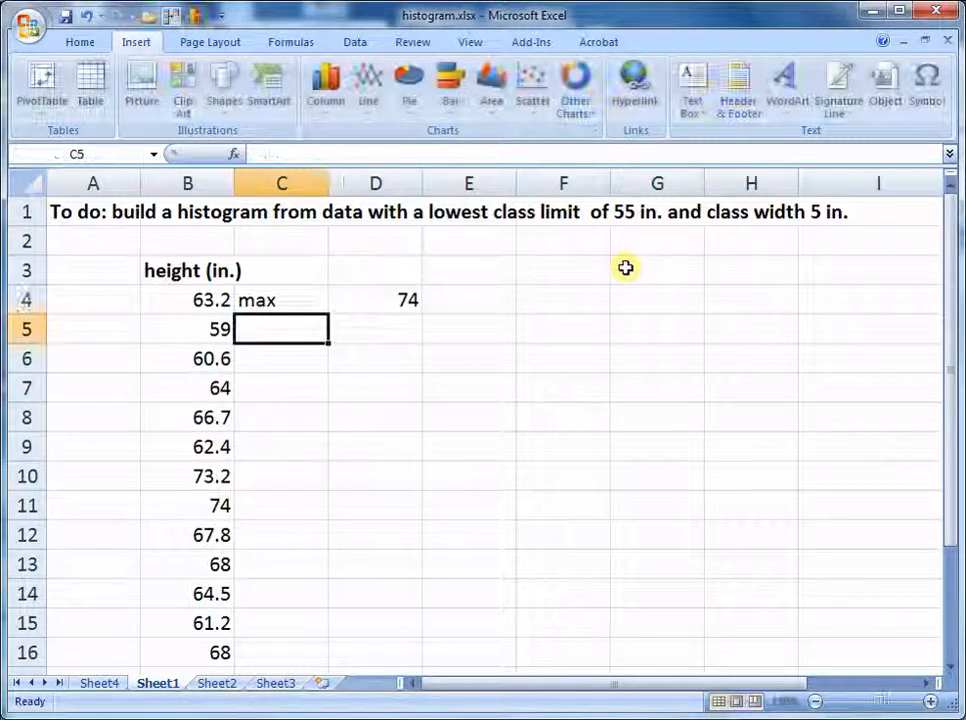
- Label C5 as min and calculate the minimum of the heights in B4:B21 in D5
{"action": "type", "text": "min"}
{"action": "key", "text": "Tab"}
{"action": "type", "text": "=min("}
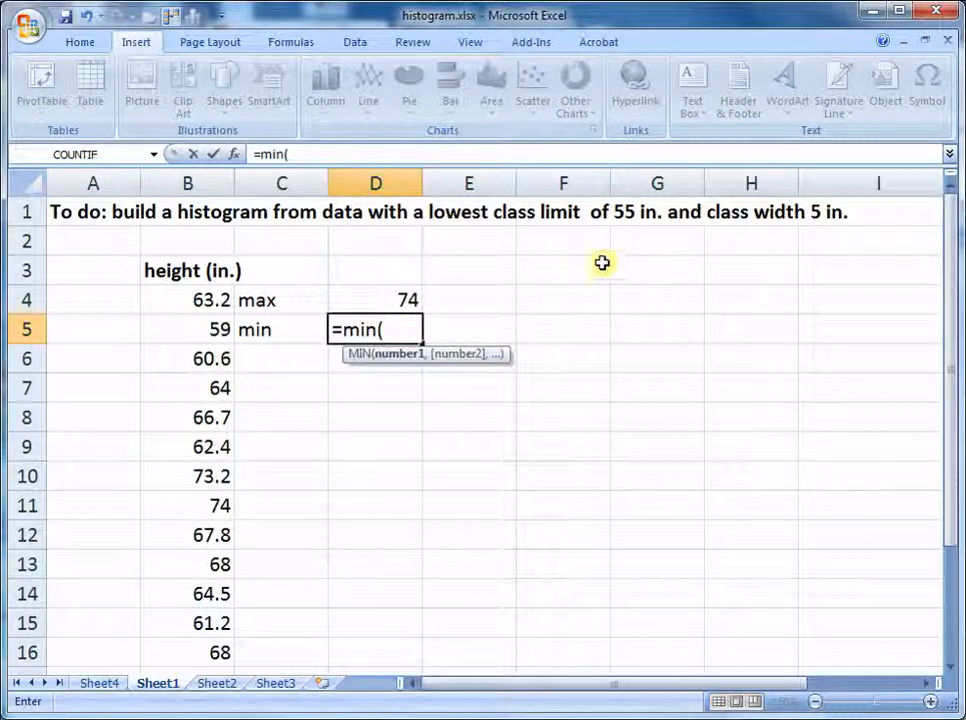
{"action": "left_click", "coordinate": [190, 290]}
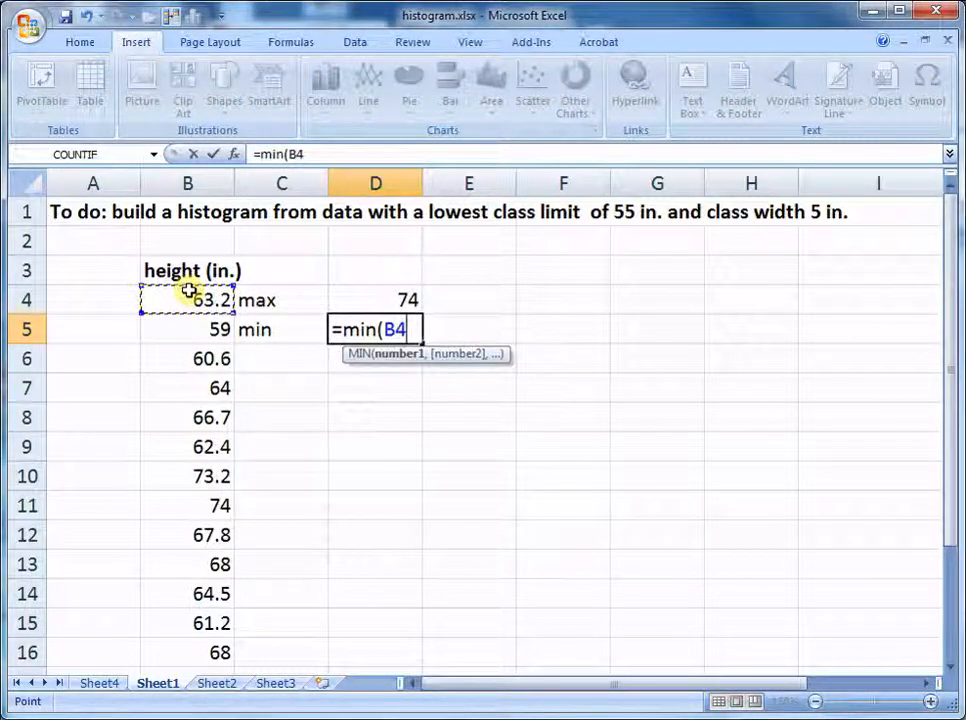
{"action": "key", "text": "ctrl+shift+Down"}
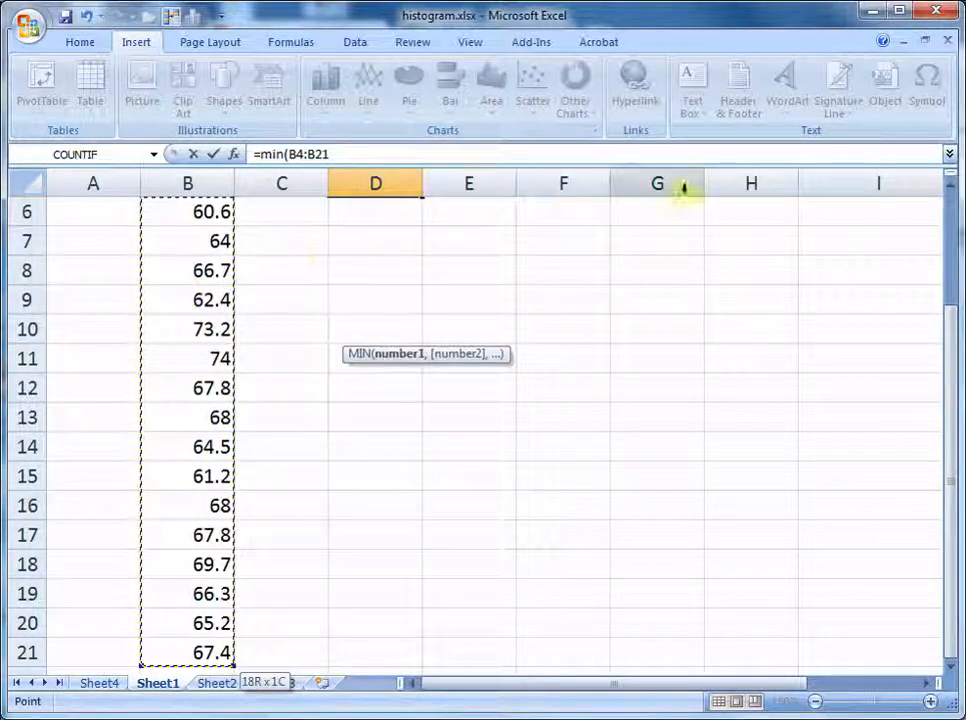
{"action": "scroll", "coordinate": [927, 211], "scroll_direction": "up", "scroll_amount": 2}
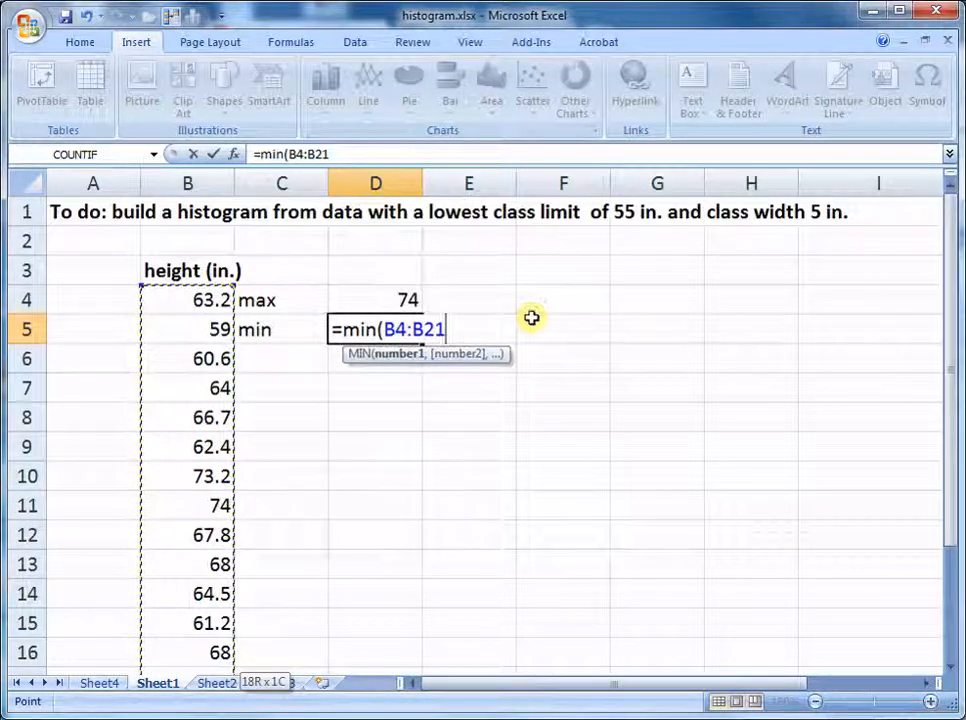
{"action": "key", "text": "Return"}
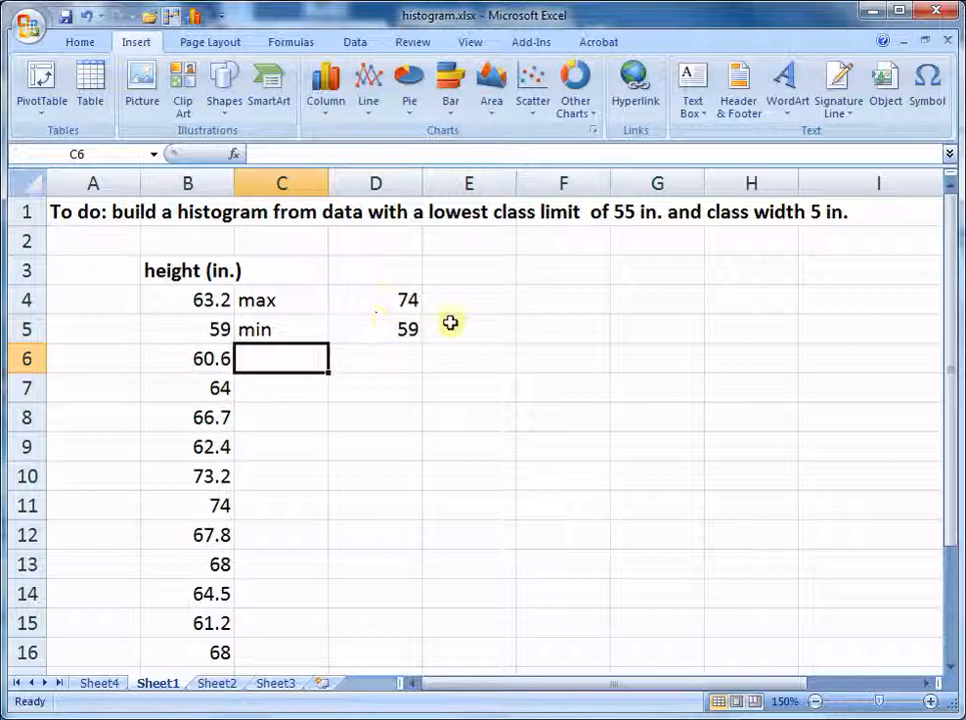
- Add the class limit headers lcl in E4 and ucl in F4
{"action": "left_click", "coordinate": [494, 301]}
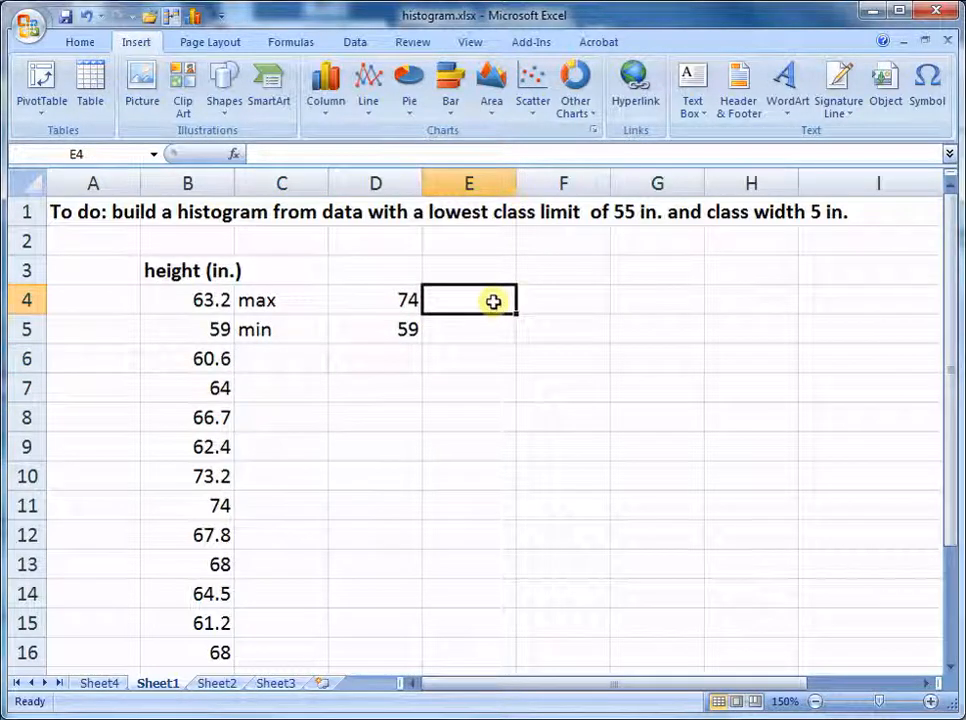
{"action": "type", "text": "l"}
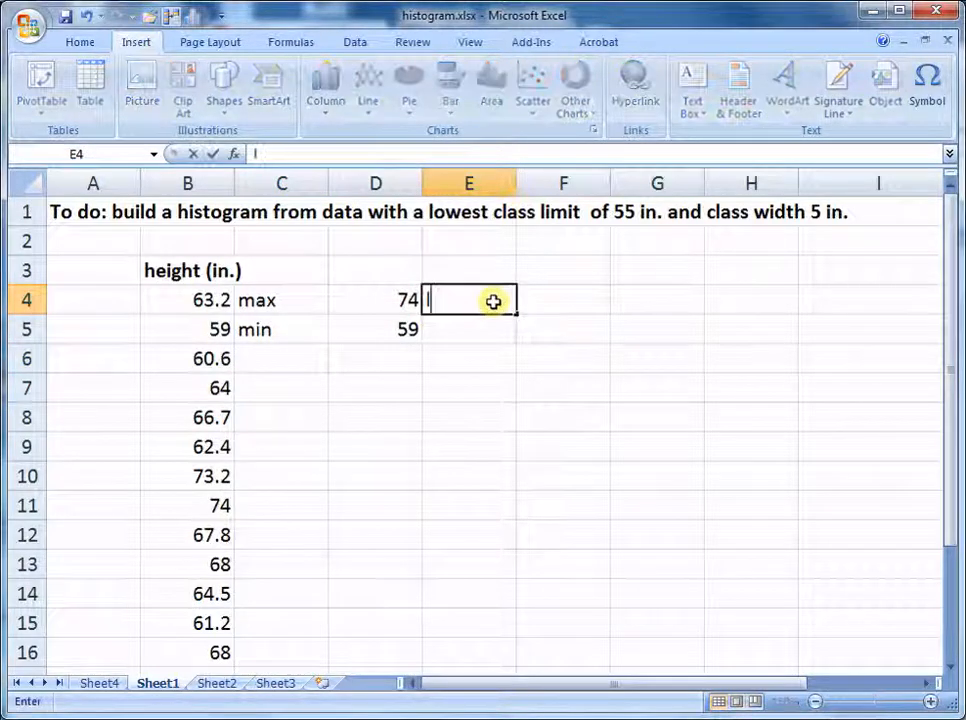
{"action": "type", "text": "cl"}
{"action": "key", "text": "Tab"}
{"action": "type", "text": "u"}
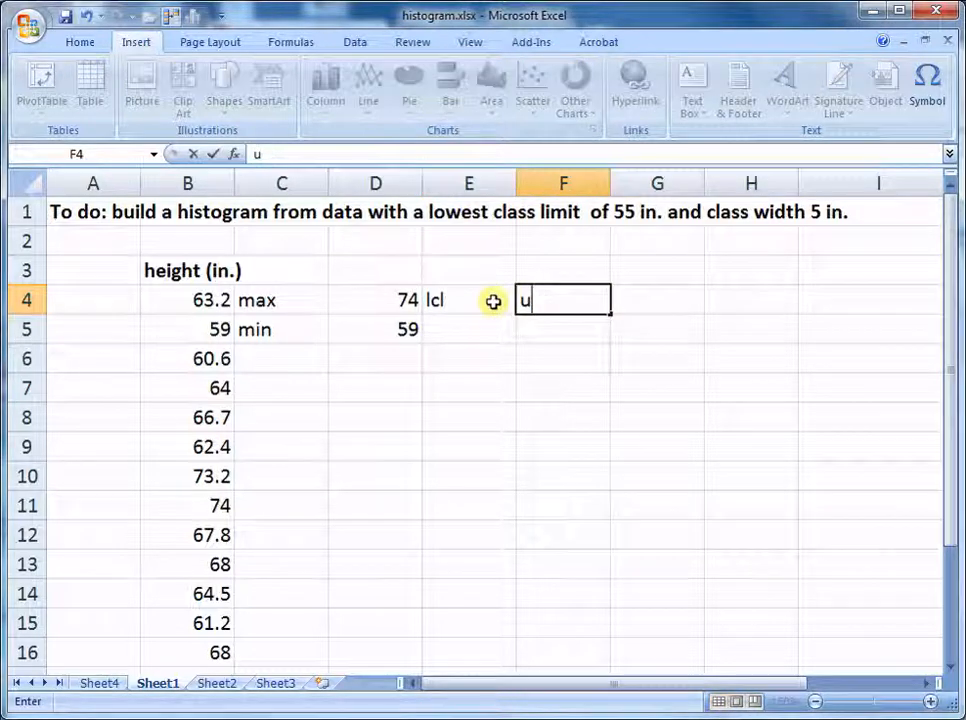
{"action": "type", "text": "cl"}
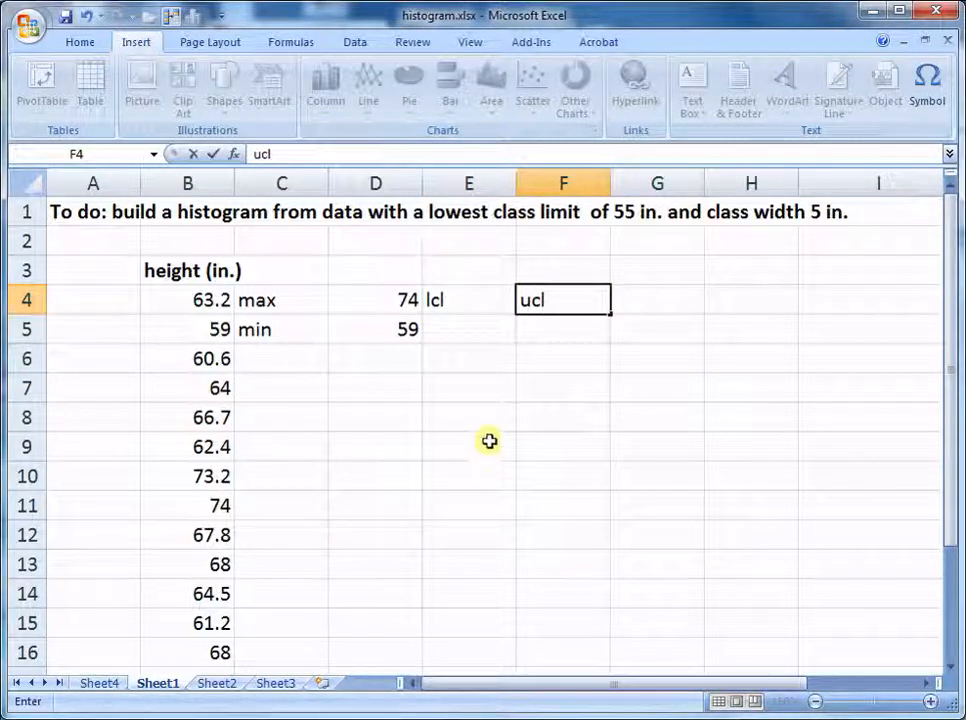
{"action": "key", "text": "Return"}
- Enter the lower class limits 55 and 60 in E5:E6 and extend the series down to 75 in E9
{"action": "type", "text": "55"}
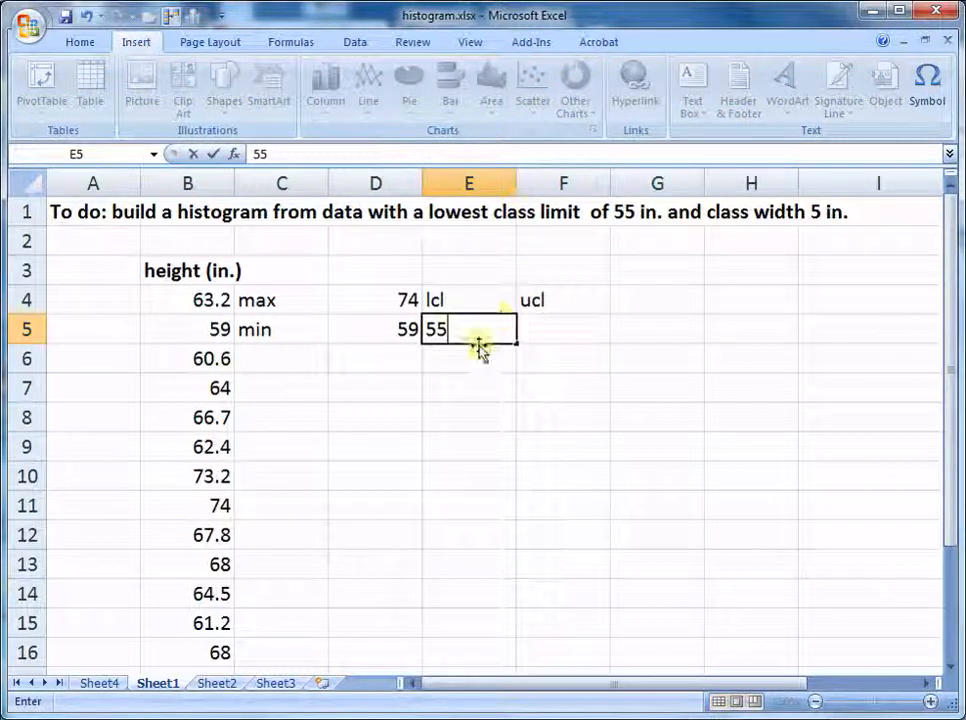
{"action": "key", "text": "Return"}
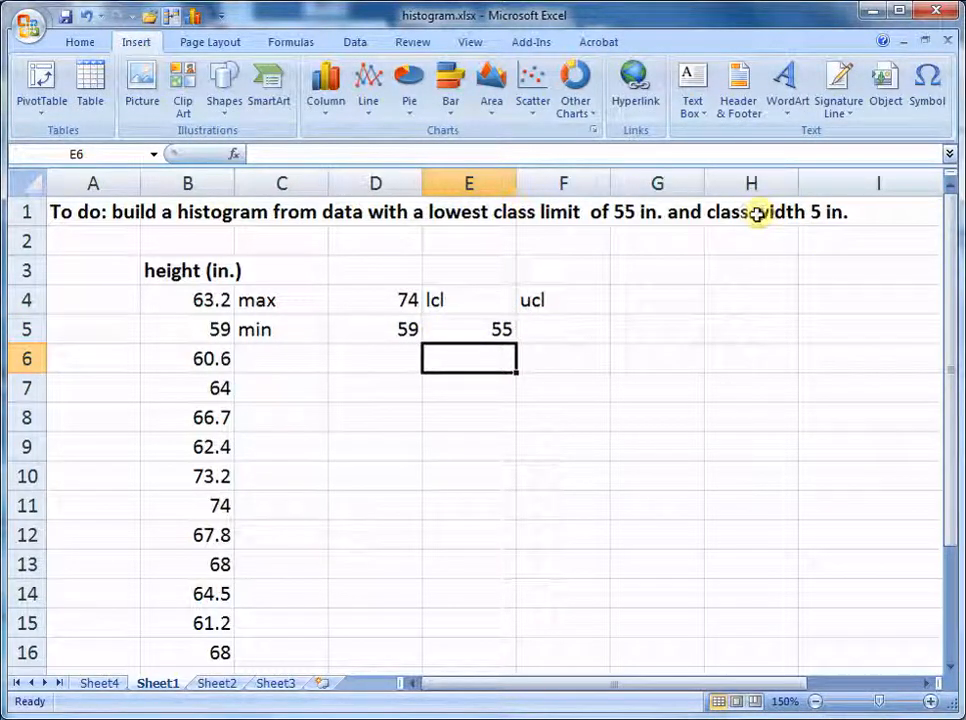
{"action": "type", "text": "60"}
{"action": "key", "text": "Return"}
{"action": "left_click_drag", "start_coordinate": [491, 328], "coordinate": [507, 461]}
- Enter the upper class limits 59.9 and 64.9 in F5:F6 and extend the series down to 79.9 in F9
{"action": "left_click", "coordinate": [555, 330]}
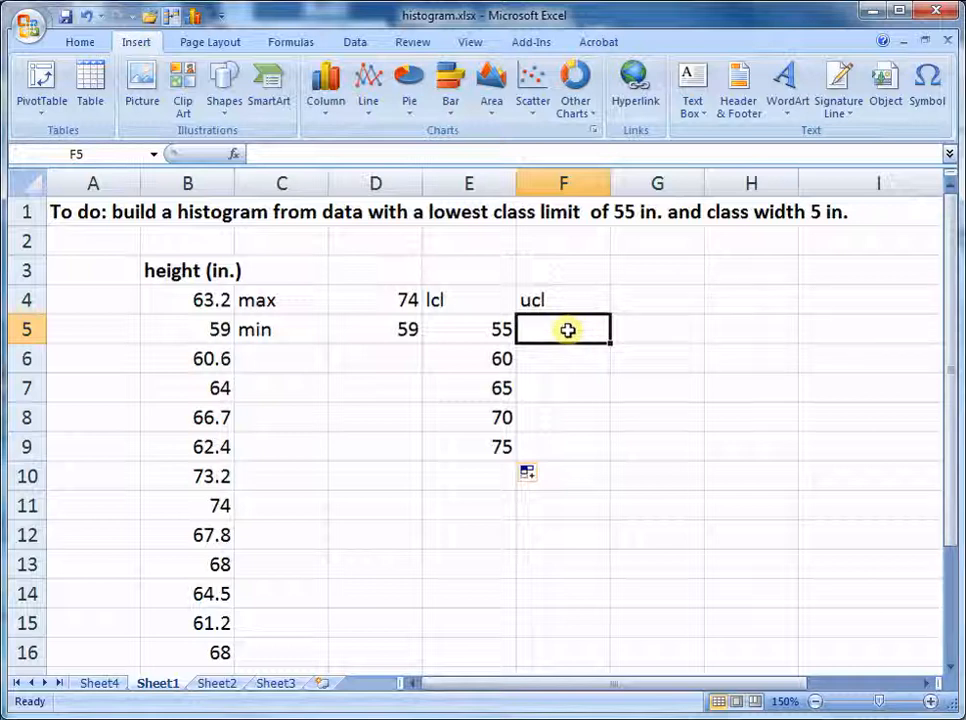
{"action": "left_click", "coordinate": [482, 358]}
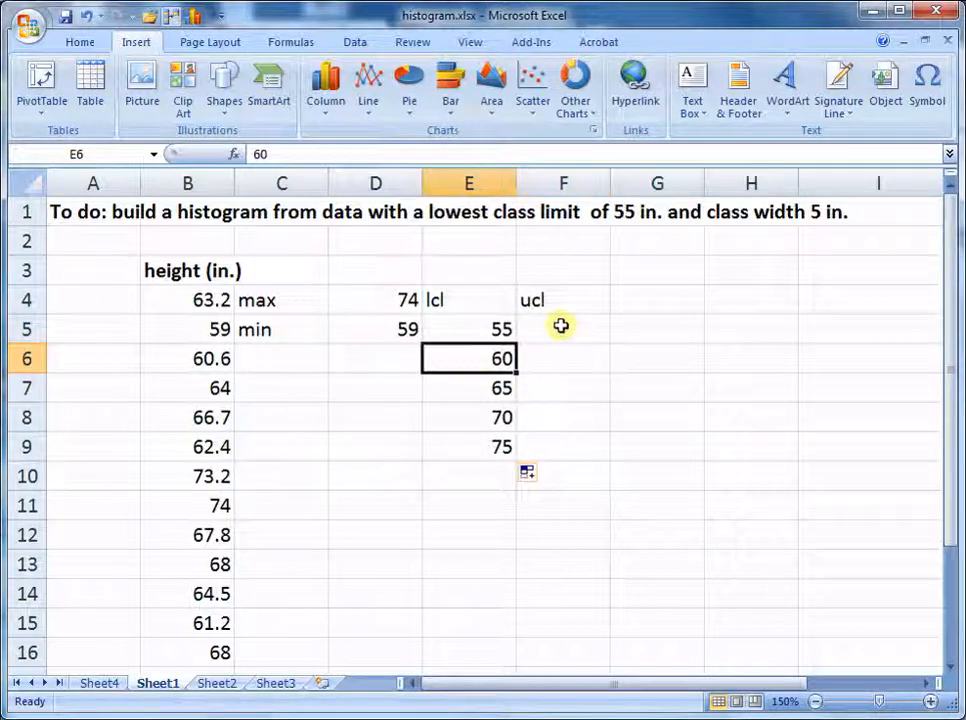
{"action": "left_click", "coordinate": [561, 326]}
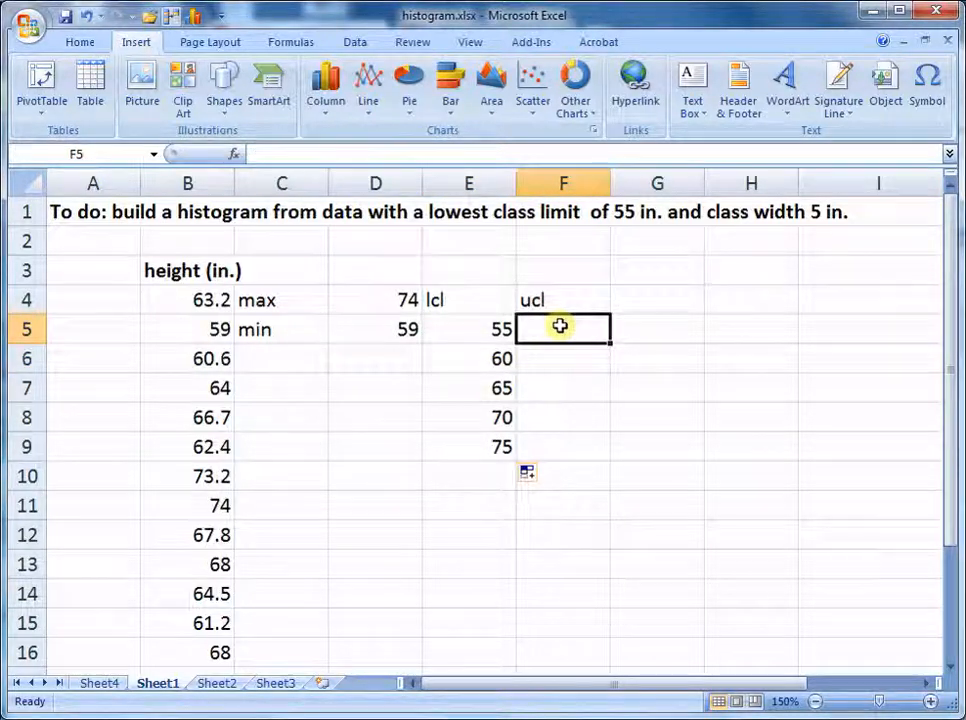
{"action": "type", "text": "59.9"}
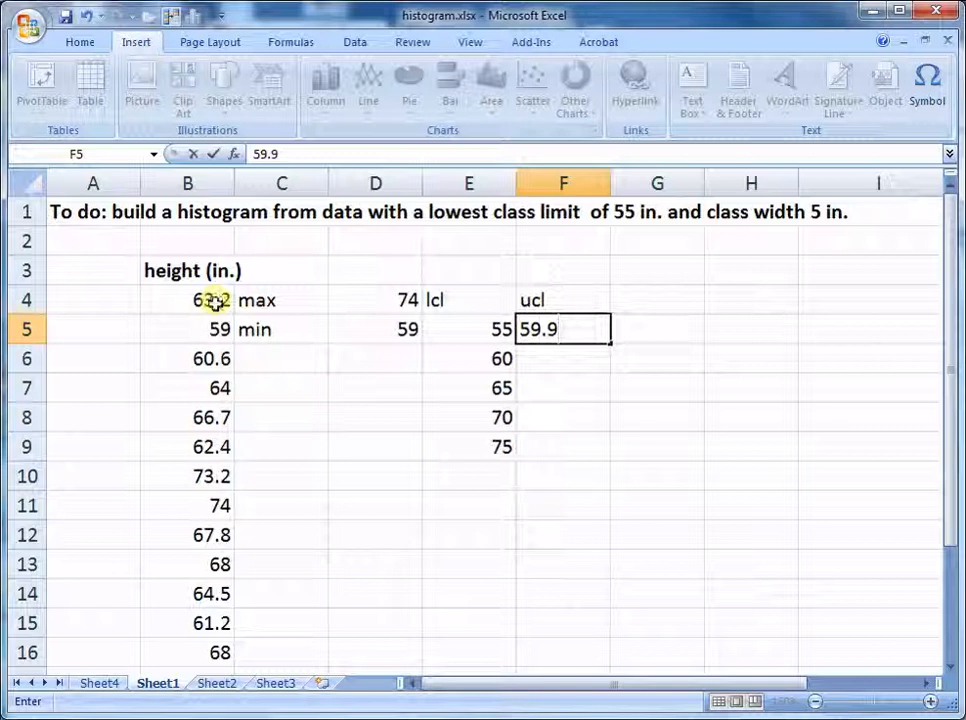
{"action": "left_click", "coordinate": [555, 361]}
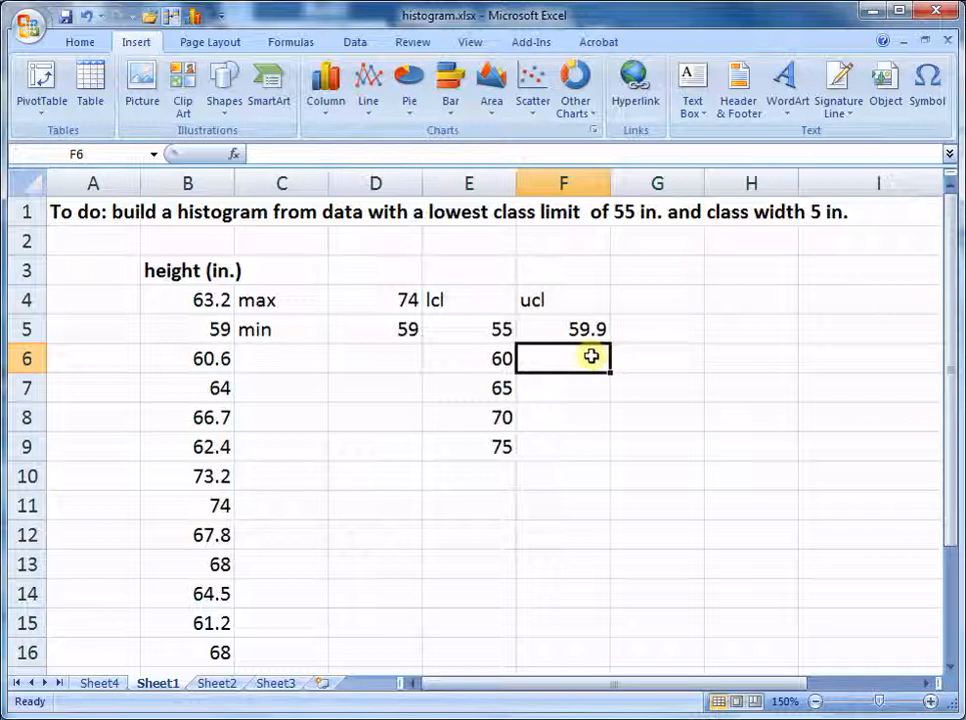
{"action": "type", "text": "64.9"}
{"action": "key", "text": "Return"}
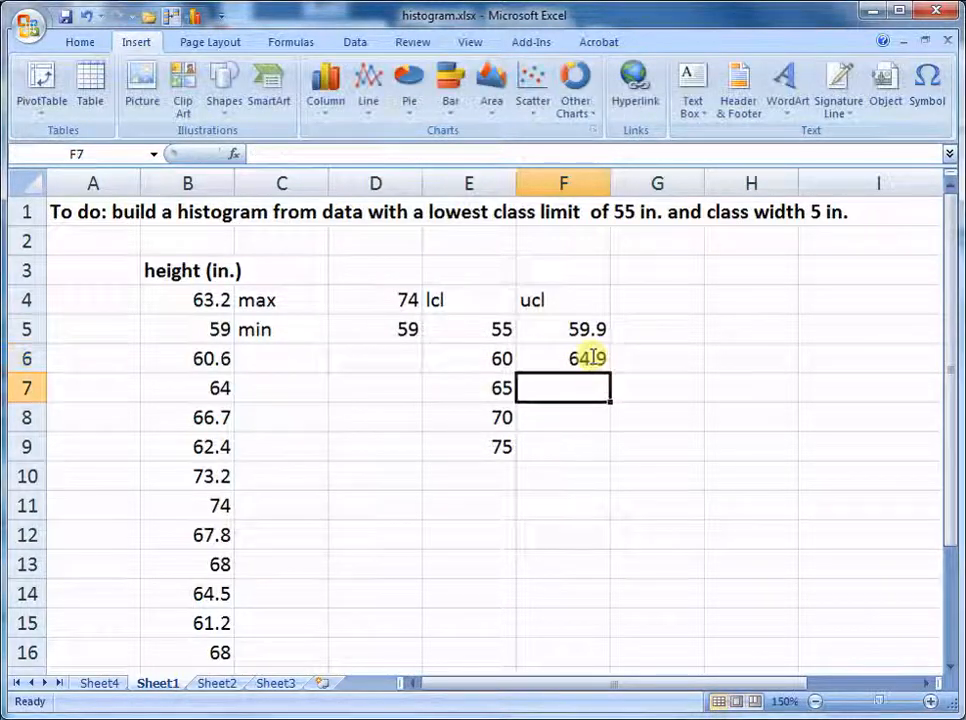
{"action": "left_click_drag", "start_coordinate": [568, 321], "coordinate": [605, 458]}
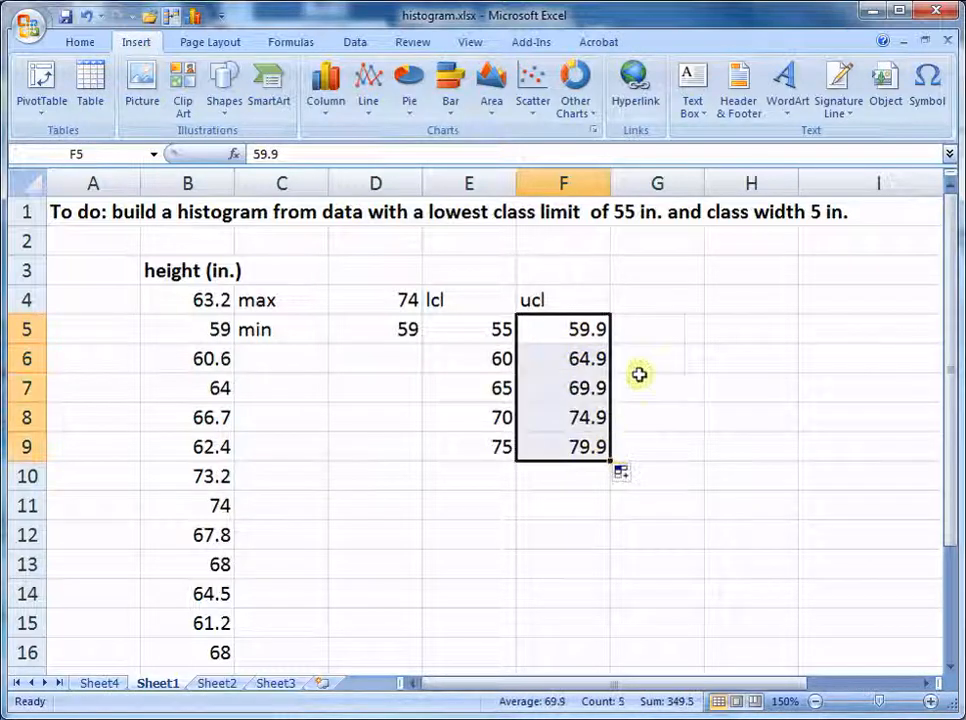
- Add a frequency header in G4 and clear the unneeded 75 to 79.9 class from E9:F9
{"action": "left_click", "coordinate": [682, 292]}
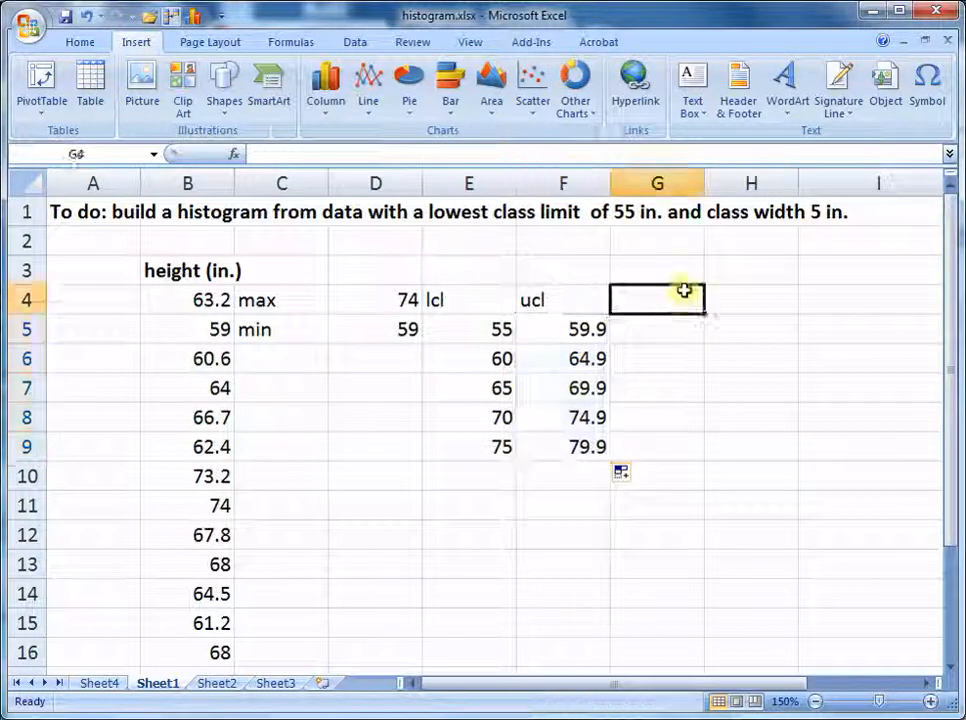
{"action": "type", "text": "frequency"}
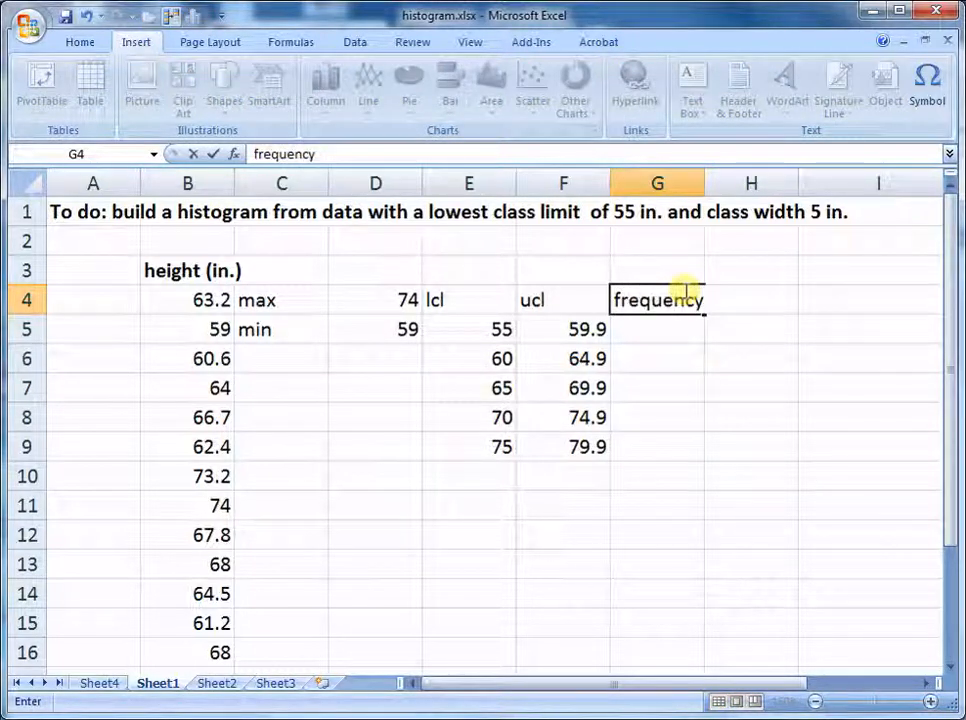
{"action": "left_click", "coordinate": [496, 446]}
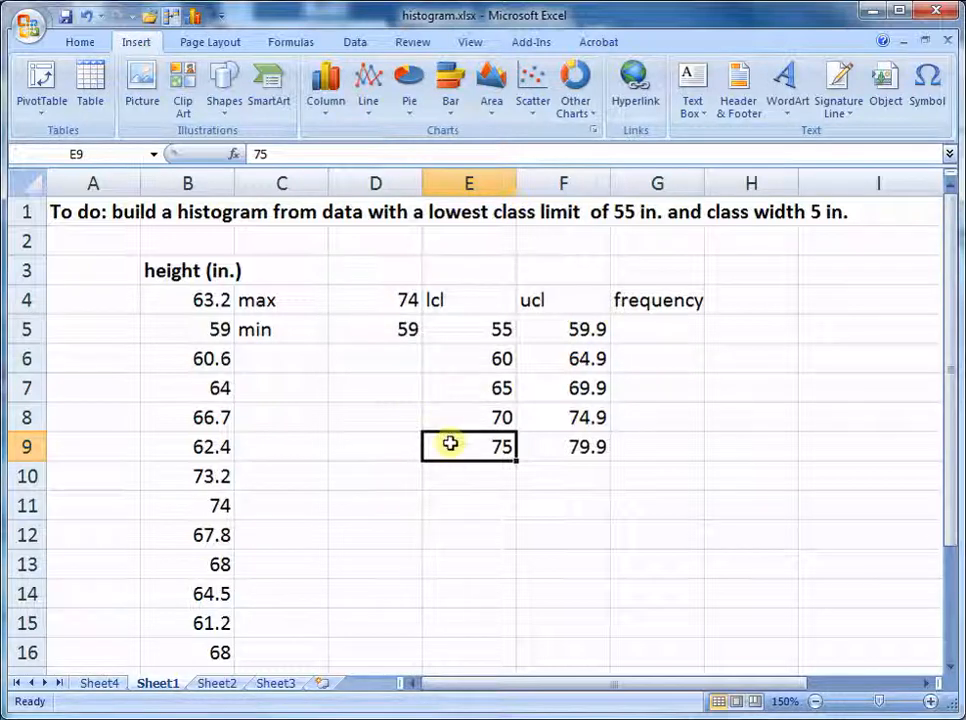
{"action": "key", "text": "Right"}
{"action": "left_click_drag", "start_coordinate": [492, 444], "coordinate": [539, 437]}
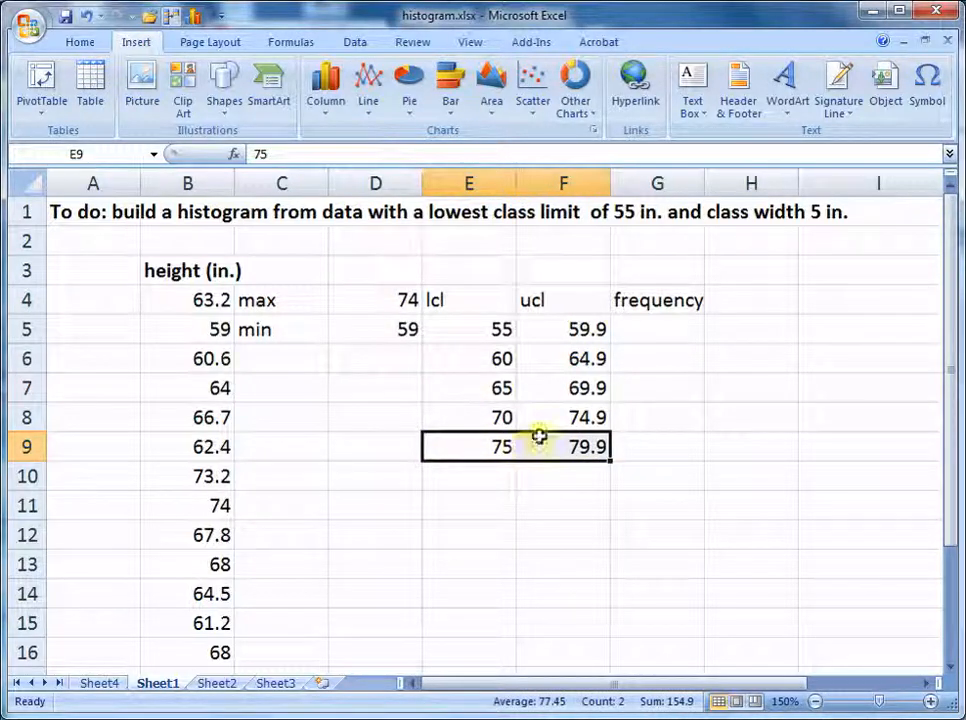
{"action": "key", "text": "Delete"}
- Fill G5:G8 with a FREQUENCY array formula using B4:B21 as the data array and F5:F8 as the bins array
{"action": "left_click_drag", "start_coordinate": [668, 330], "coordinate": [668, 408]}
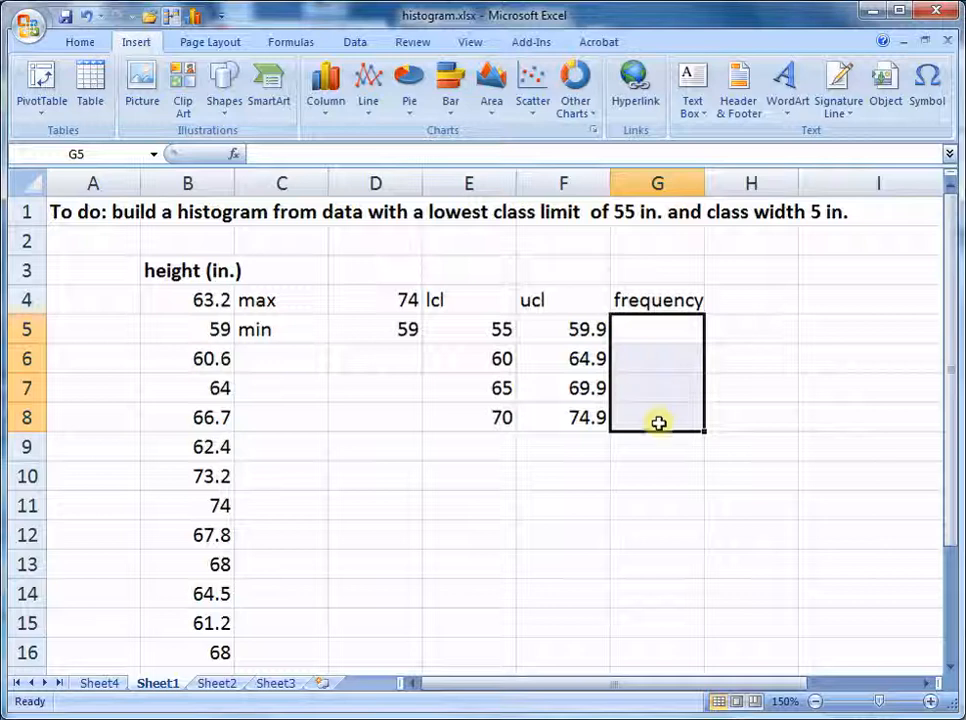
{"action": "left_click", "coordinate": [360, 154]}
{"action": "type", "text": "="}
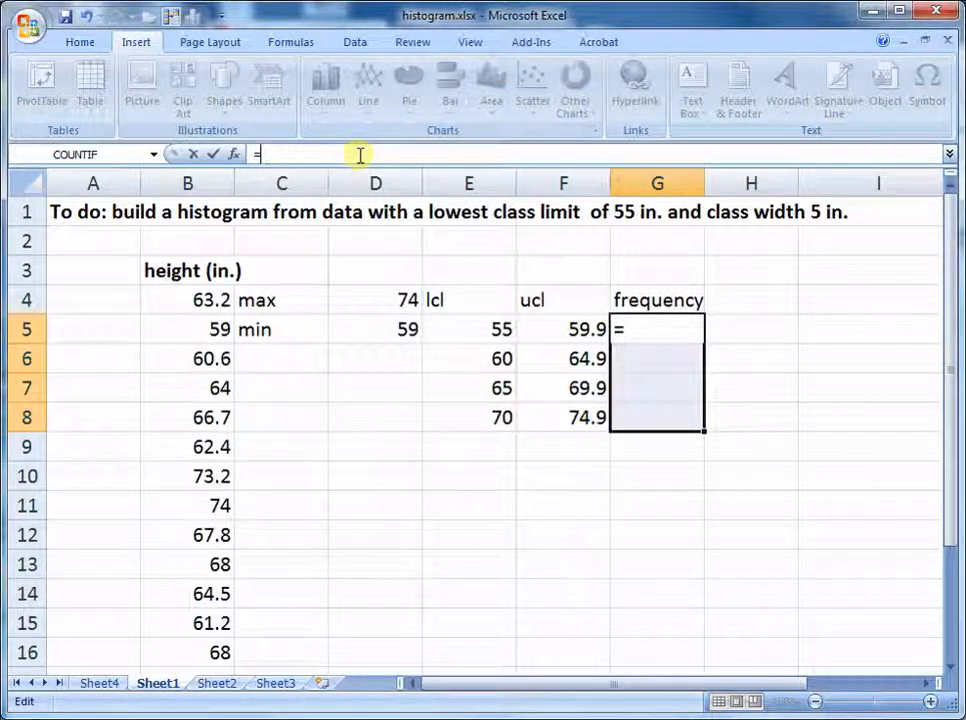
{"action": "type", "text": "frequecn"}
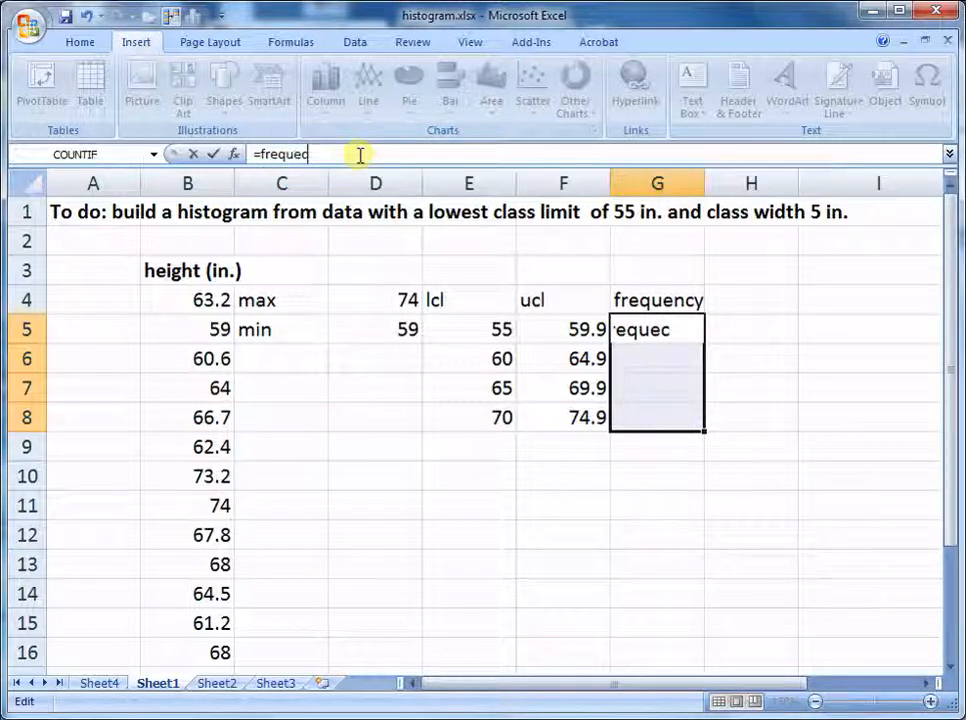
{"action": "key", "text": "BackSpace"}
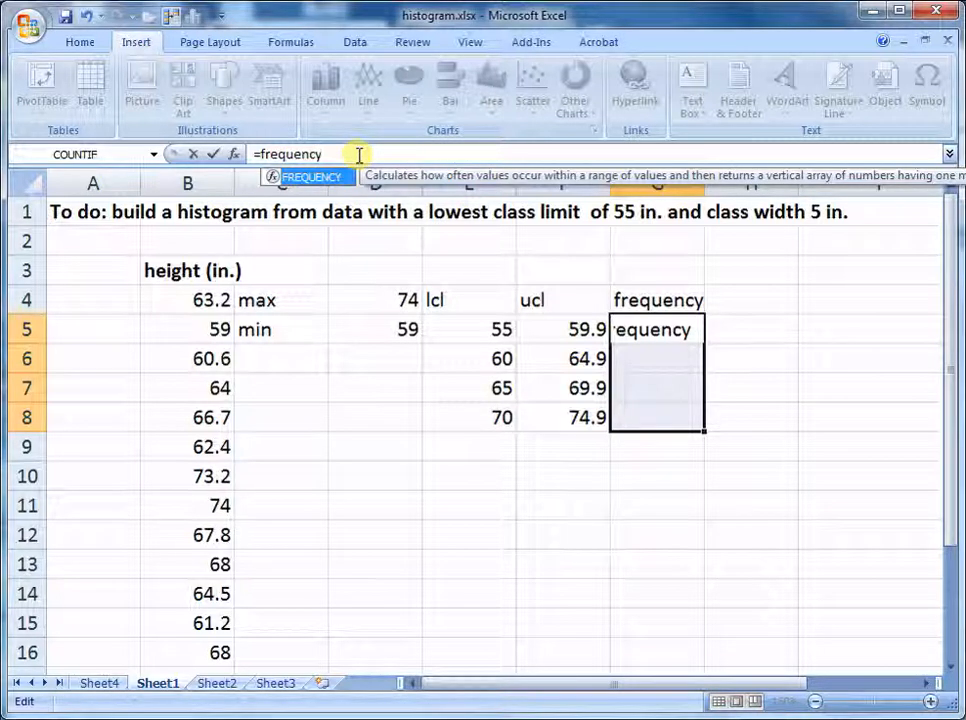
{"action": "key", "text": "ctrl+a"}
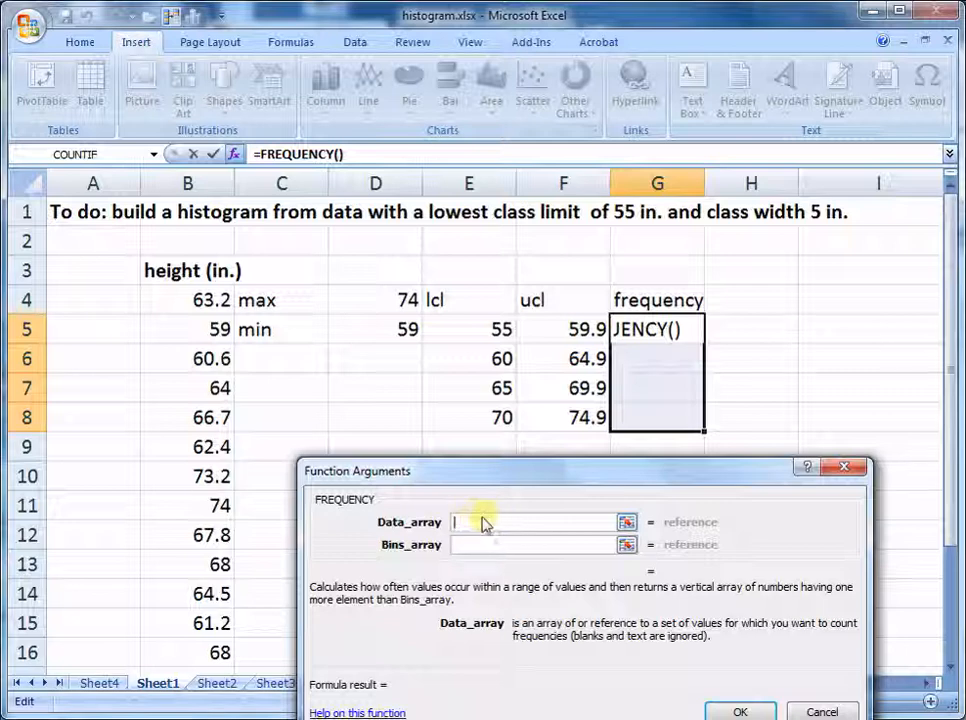
{"action": "left_click_drag", "start_coordinate": [172, 293], "coordinate": [215, 535]}
{"action": "left_click", "coordinate": [492, 545]}
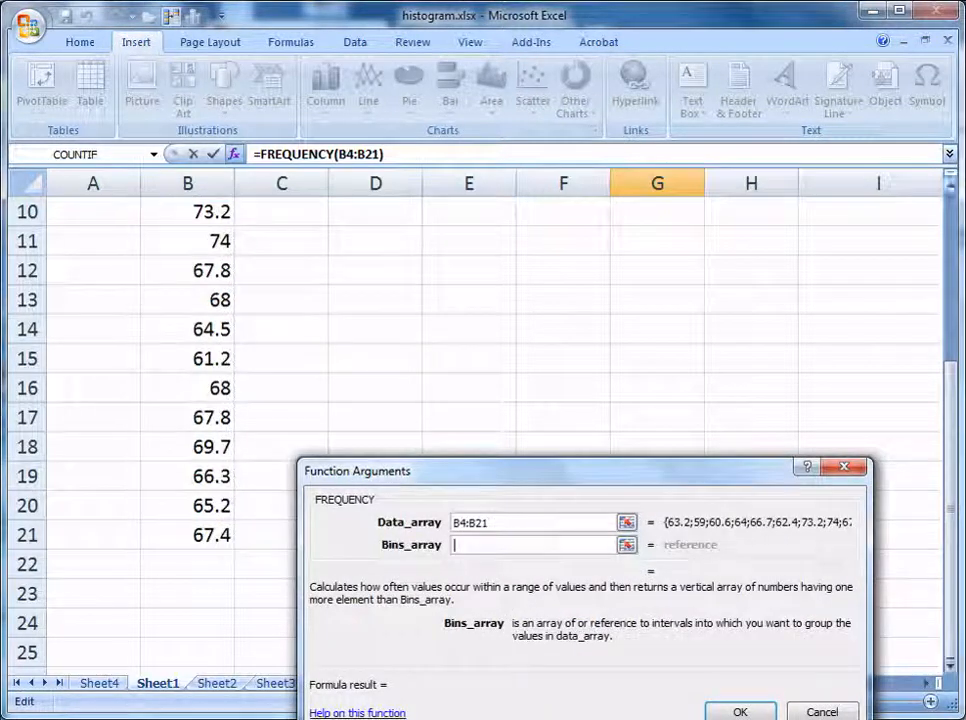
{"action": "left_click_drag", "start_coordinate": [948, 410], "coordinate": [950, 365]}
{"action": "left_click_drag", "start_coordinate": [558, 328], "coordinate": [561, 416]}
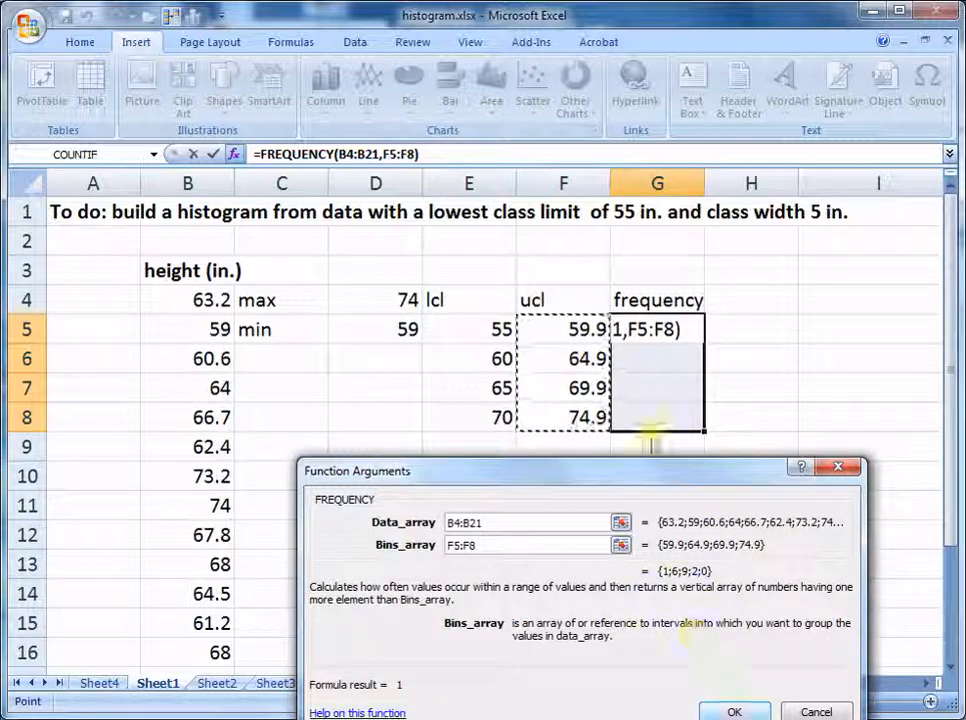
{"action": "left_click", "coordinate": [444, 153]}
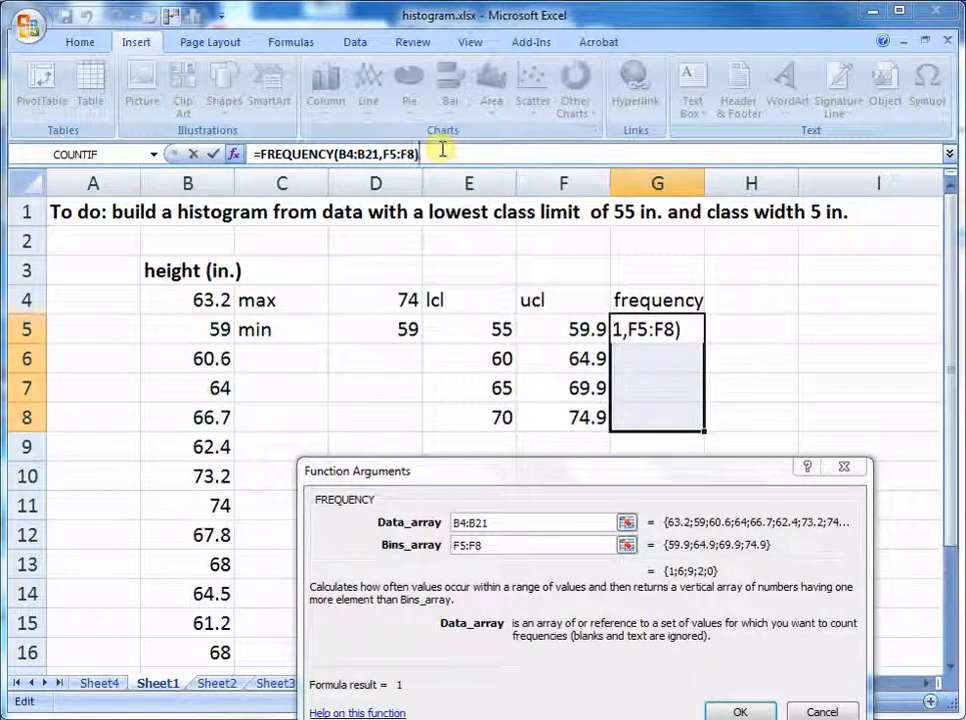
{"action": "key", "text": "ctrl+shift+Return"}
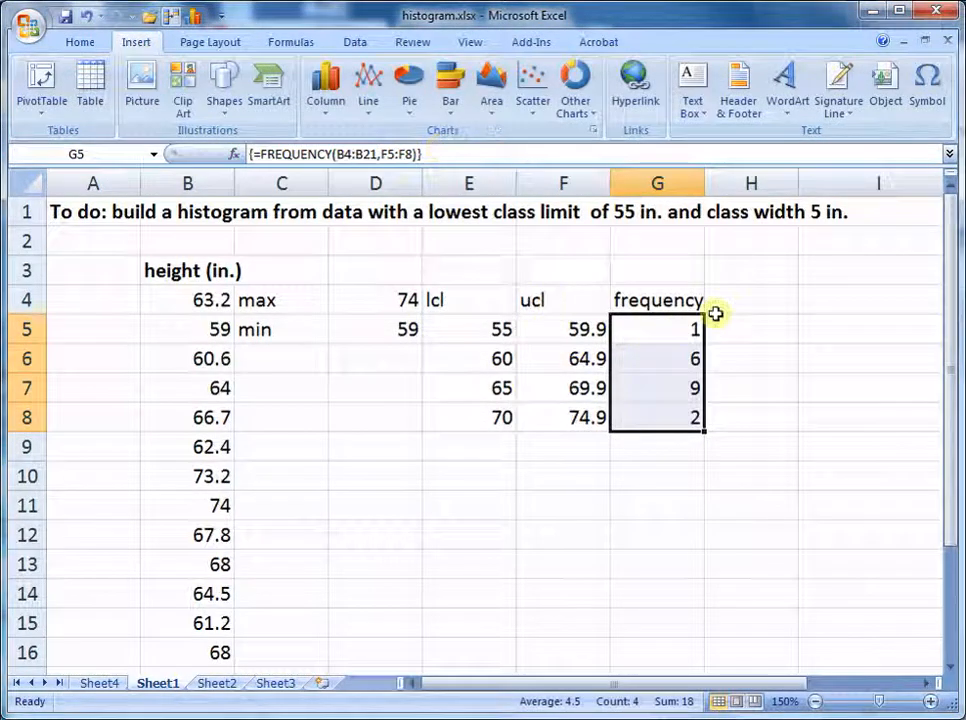
- Insert a 2-D clustered column chart from the frequency header and counts in G4:G8
{"action": "left_click", "coordinate": [679, 474]}
{"action": "left_click_drag", "start_coordinate": [658, 300], "coordinate": [660, 410]}
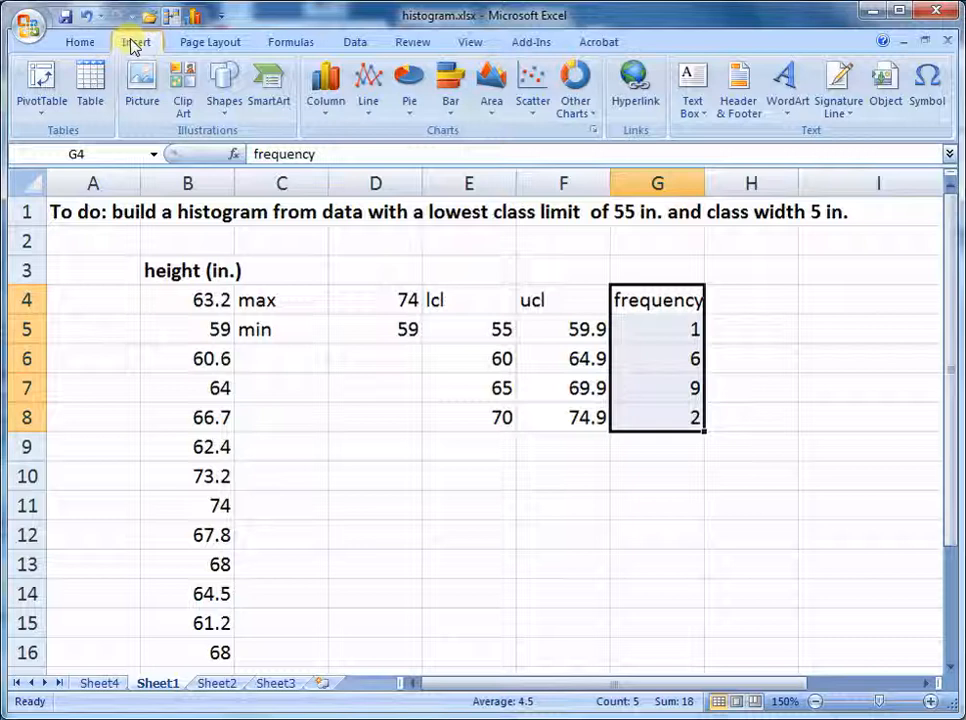
{"action": "left_click", "coordinate": [321, 112]}
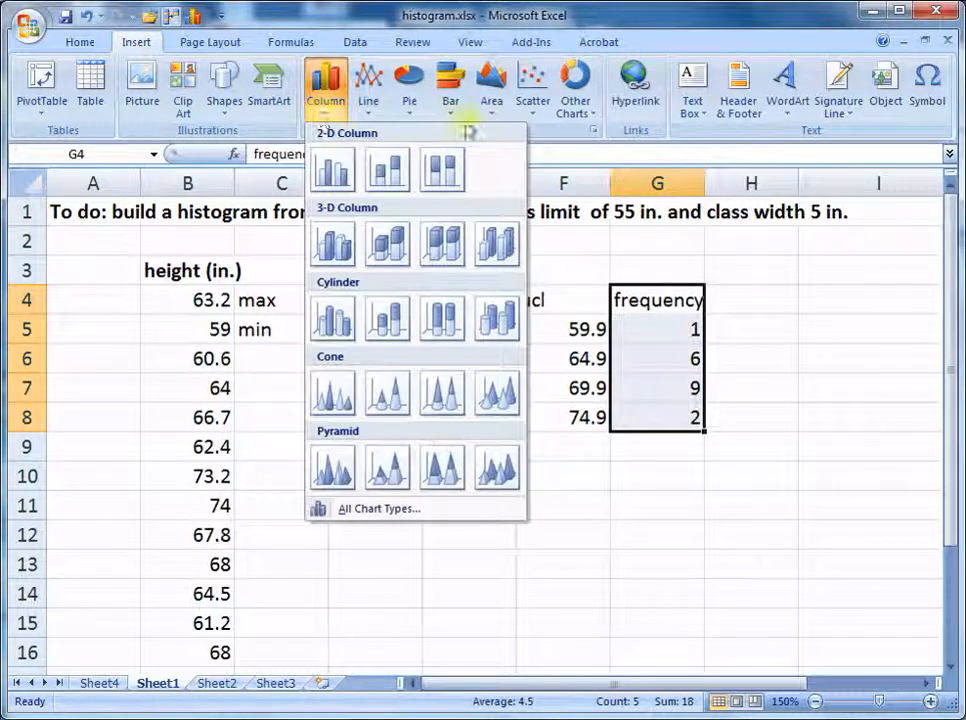
{"action": "left_click", "coordinate": [340, 172]}
- Shrink the frequency chart and place it below the class table, starting at about row 10
{"action": "left_click_drag", "start_coordinate": [865, 240], "coordinate": [648, 397]}
{"action": "left_click_drag", "start_coordinate": [481, 400], "coordinate": [546, 465]}
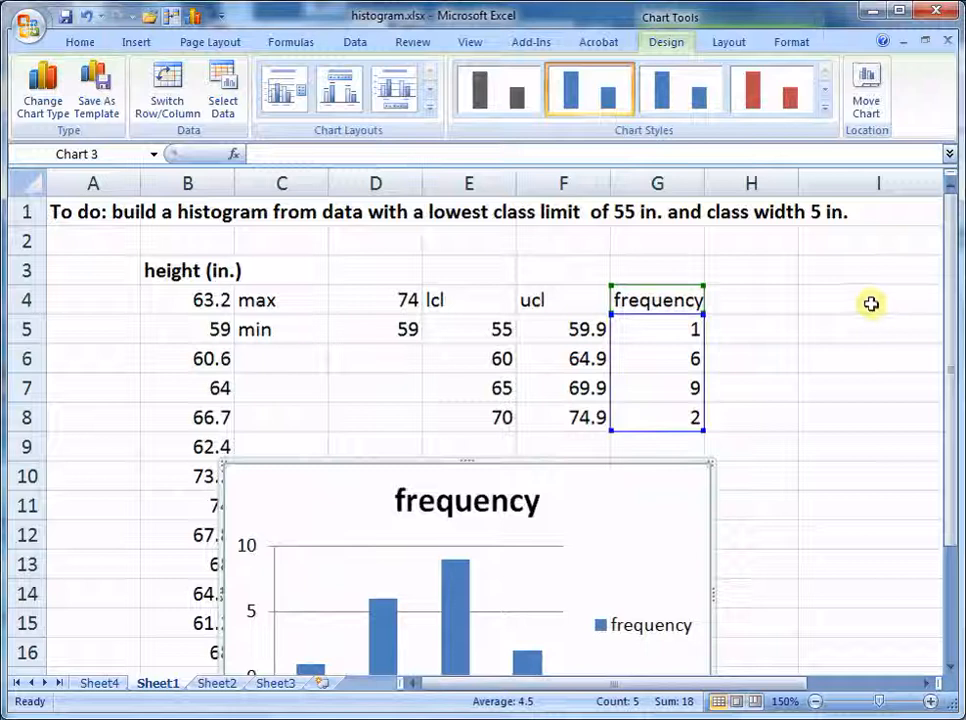
{"action": "left_click_drag", "start_coordinate": [650, 467], "coordinate": [634, 321]}
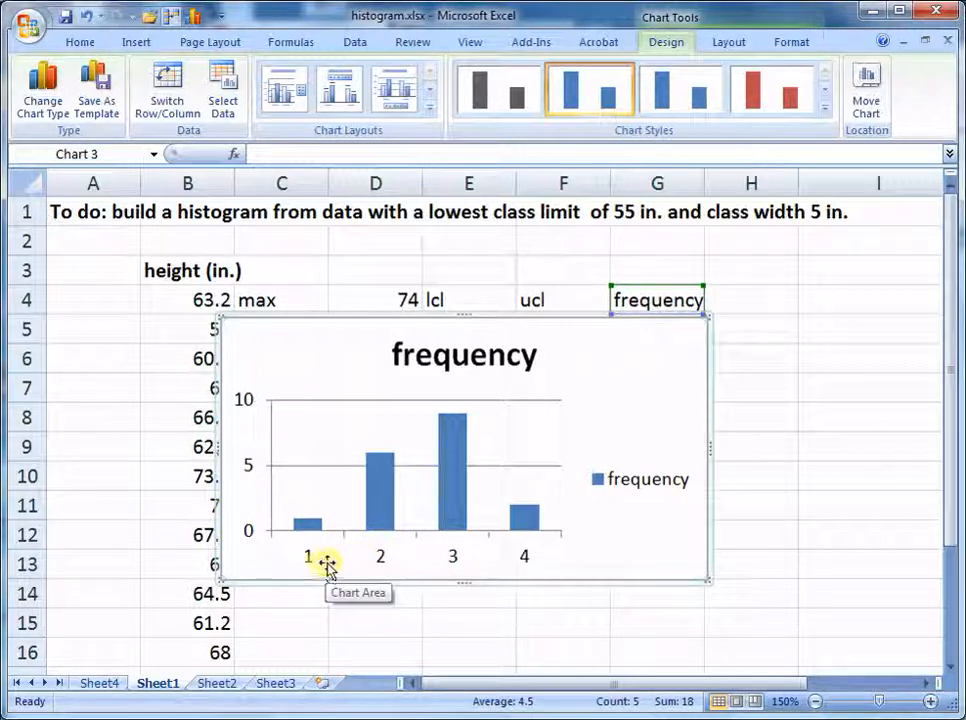
{"action": "left_click", "coordinate": [542, 330]}
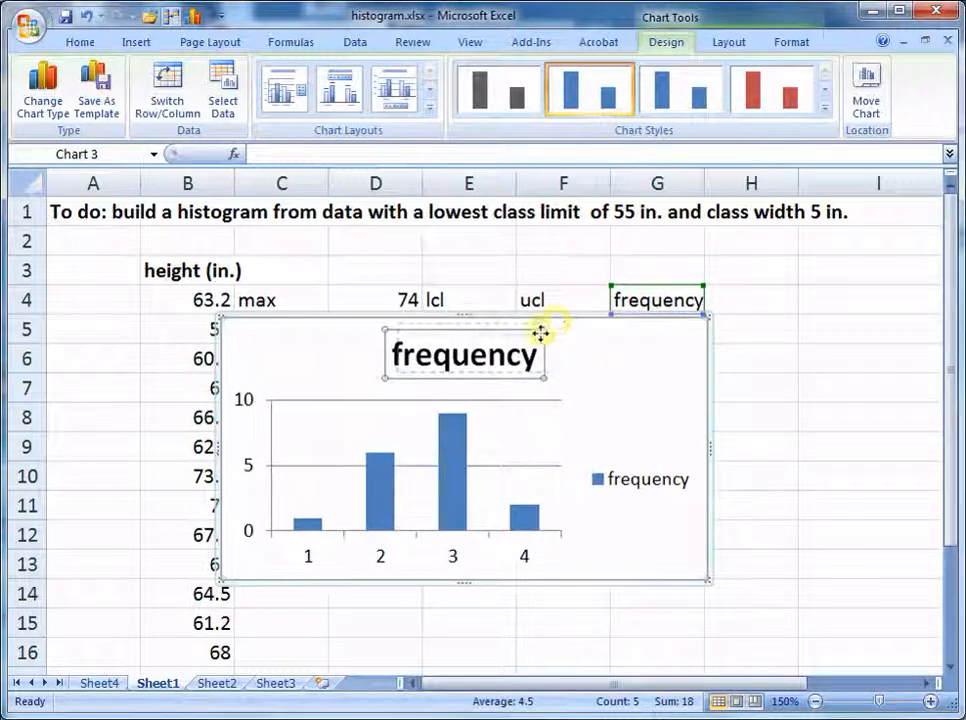
{"action": "left_click_drag", "start_coordinate": [589, 315], "coordinate": [589, 470]}
- Insert an entire column before the frequency column and enter the header "class mid point" in G4
{"action": "left_click", "coordinate": [761, 297]}
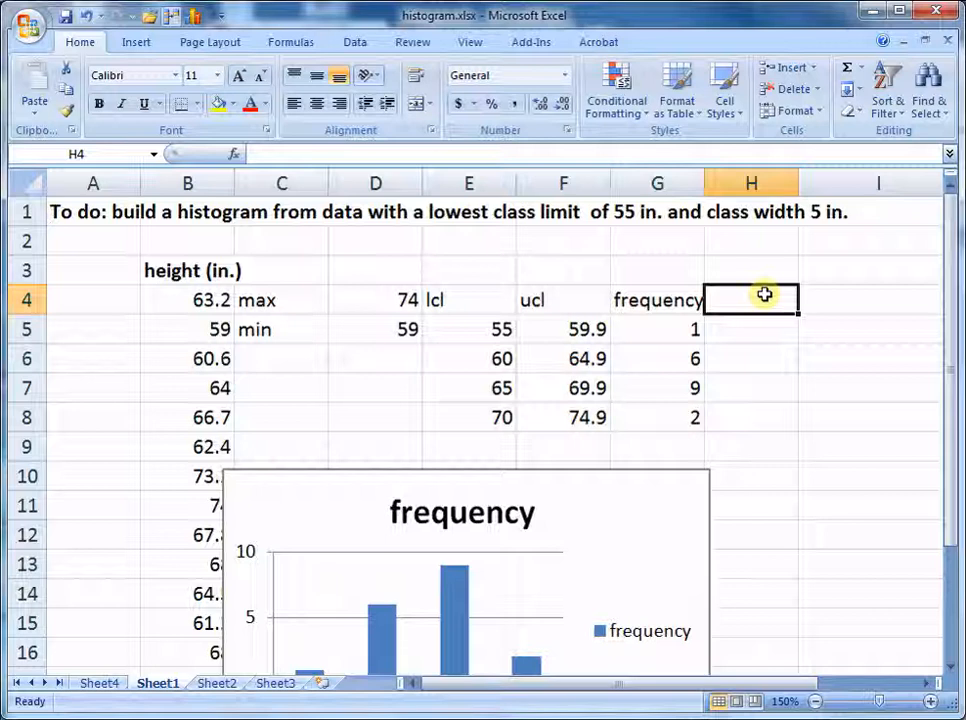
{"action": "left_click", "coordinate": [671, 292]}
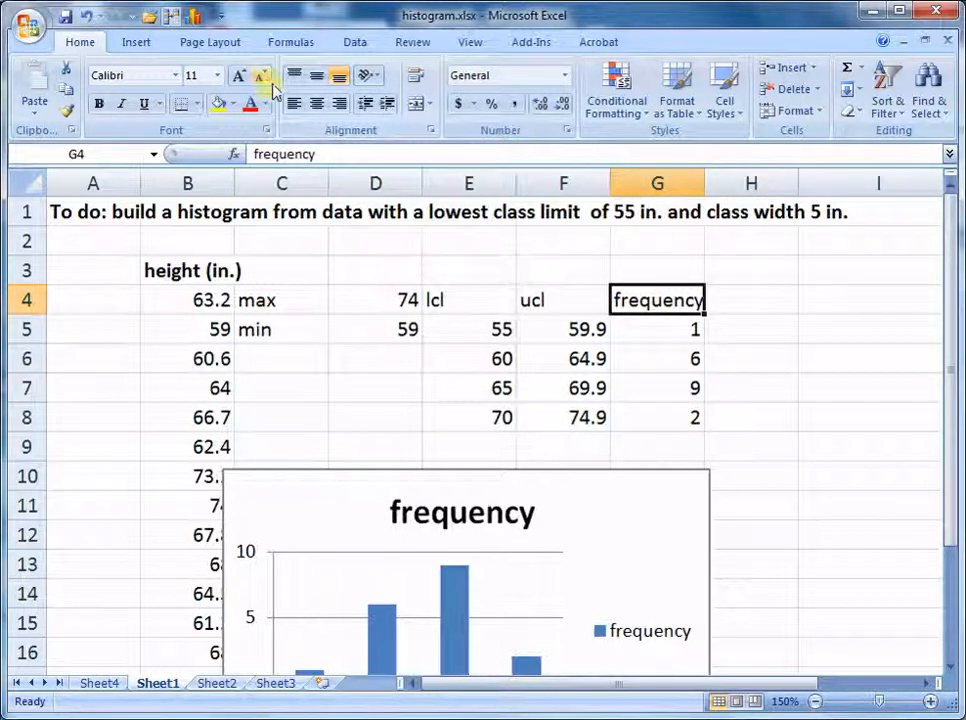
{"action": "right_click", "coordinate": [643, 297]}
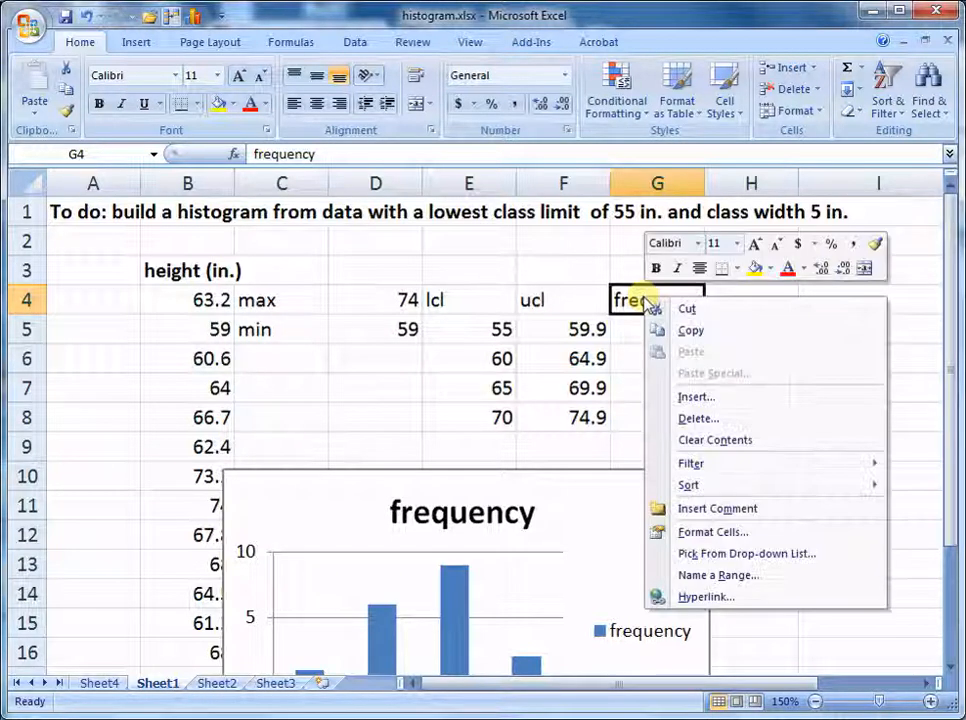
{"action": "left_click", "coordinate": [705, 396]}
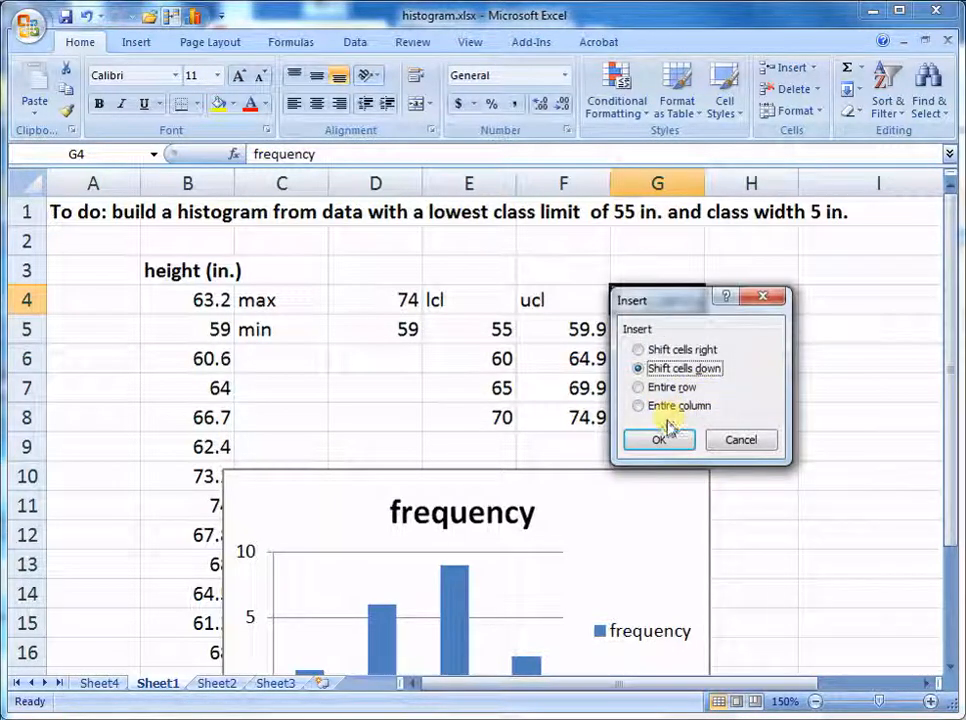
{"action": "left_click", "coordinate": [688, 404]}
{"action": "left_click", "coordinate": [668, 438]}
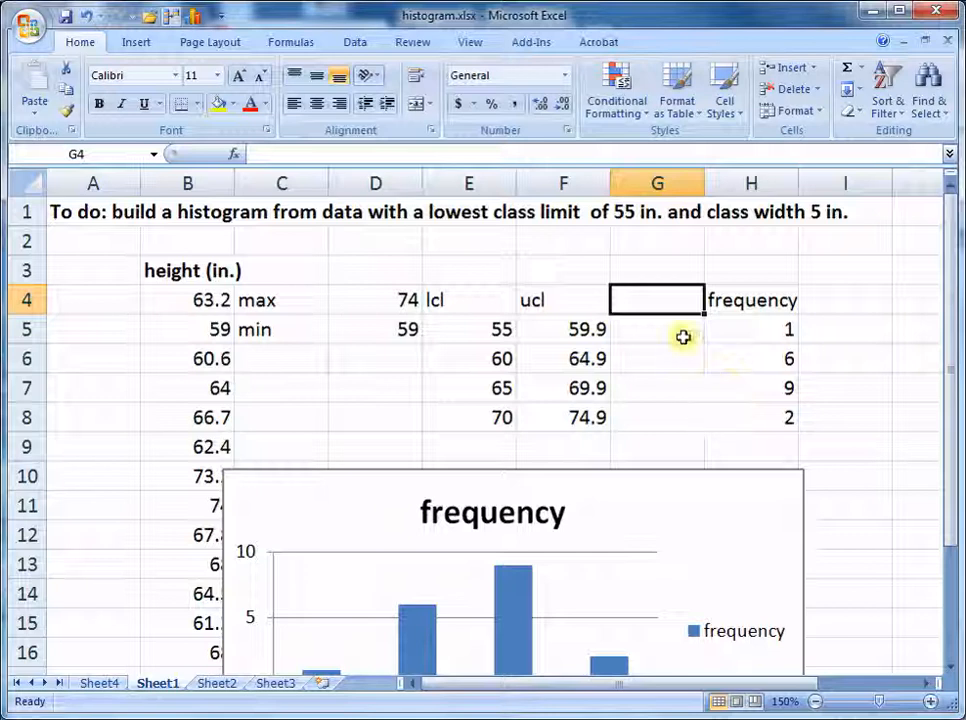
{"action": "type", "text": "lass"}
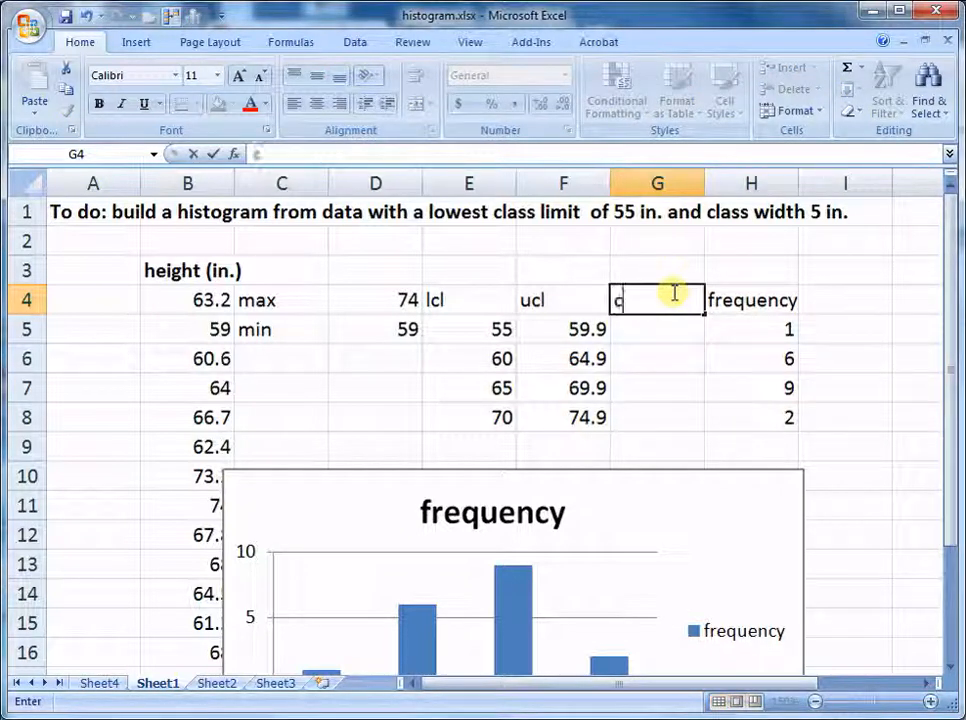
{"action": "type", "text": " mid point"}
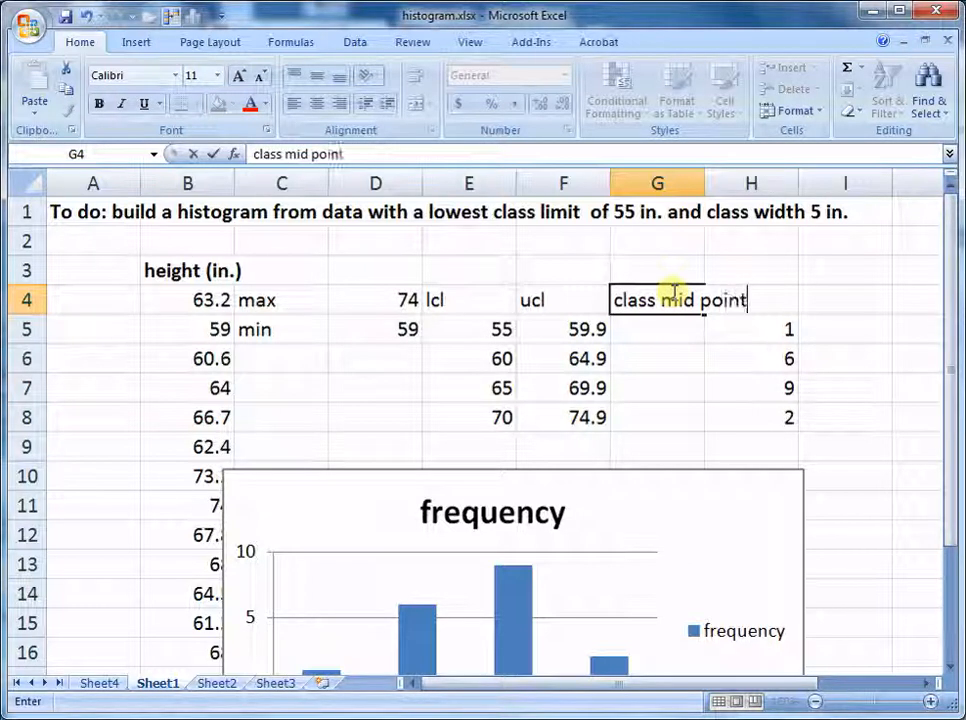
{"action": "key", "text": "Return"}
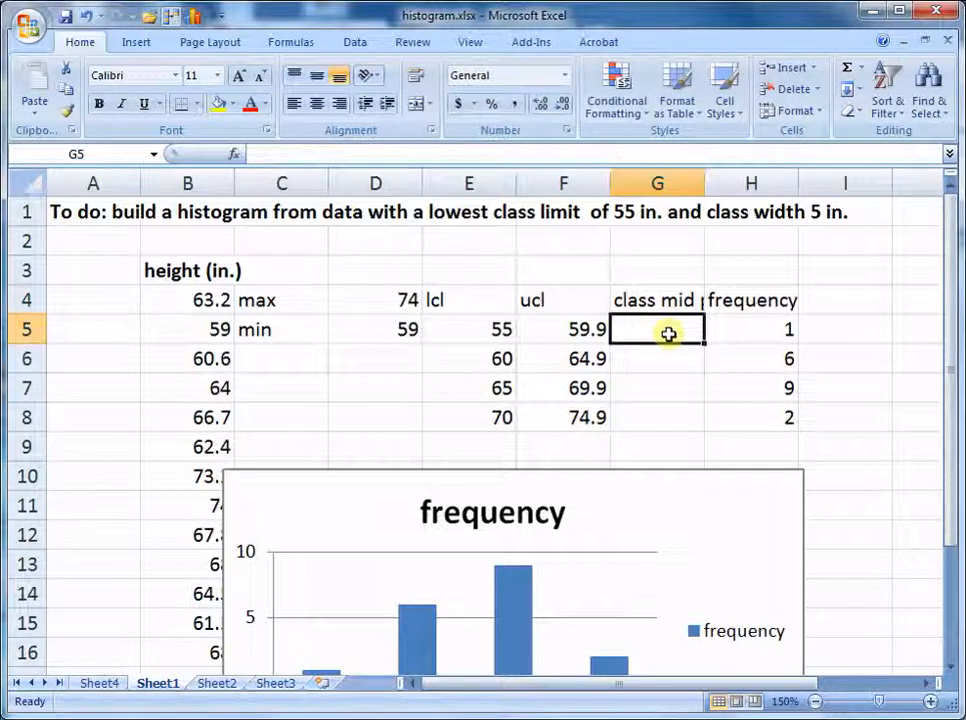
- Enter the midpoint formula =(E5+F5)/2 in G5 and fill it down to G8
{"action": "left_click", "coordinate": [474, 328]}
{"action": "left_click", "coordinate": [555, 331]}
{"action": "left_click", "coordinate": [679, 325]}
{"action": "type", "text": "="}
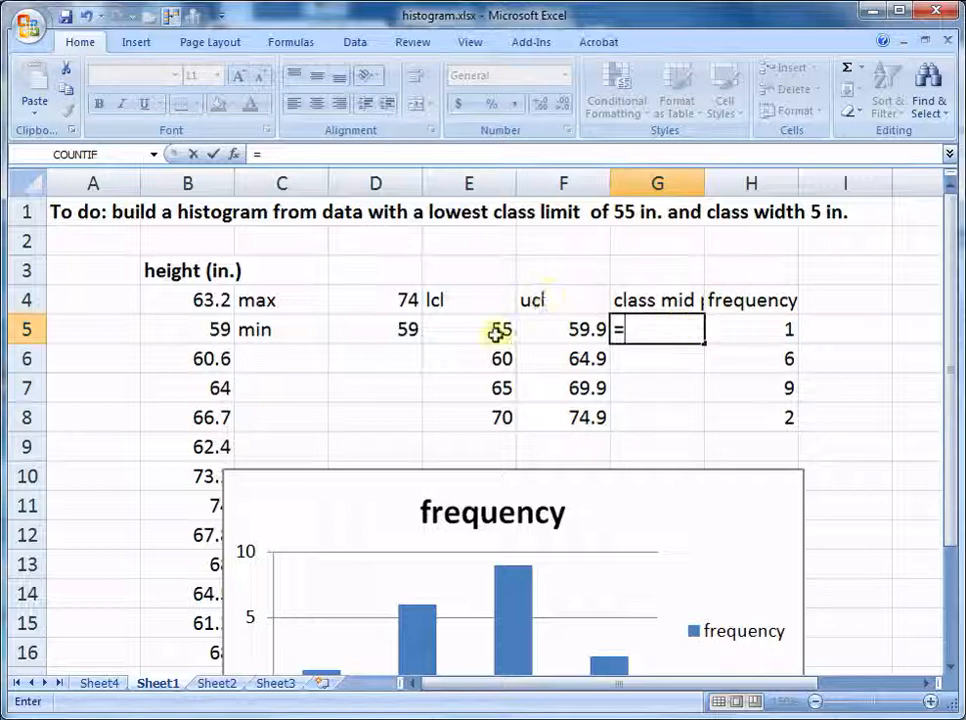
{"action": "left_click", "coordinate": [496, 328]}
{"action": "left_click", "coordinate": [636, 322]}
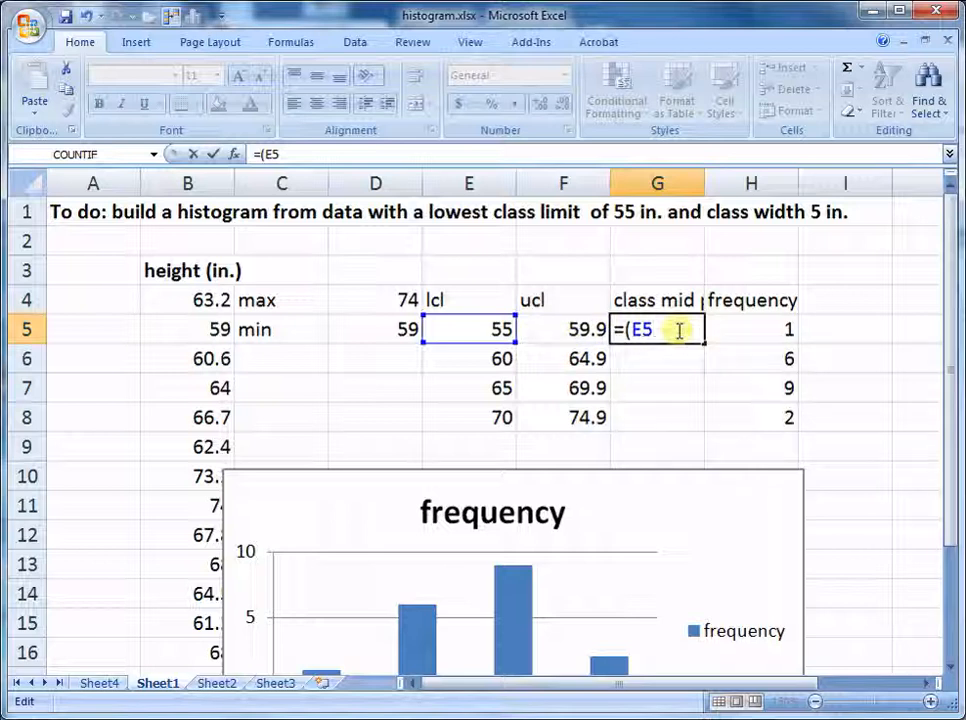
{"action": "key", "text": "BackSpace"}
{"action": "key", "text": "BackSpace"}
{"action": "type", "text": "("}
{"action": "left_click", "coordinate": [500, 329]}
{"action": "type", "text": "+"}
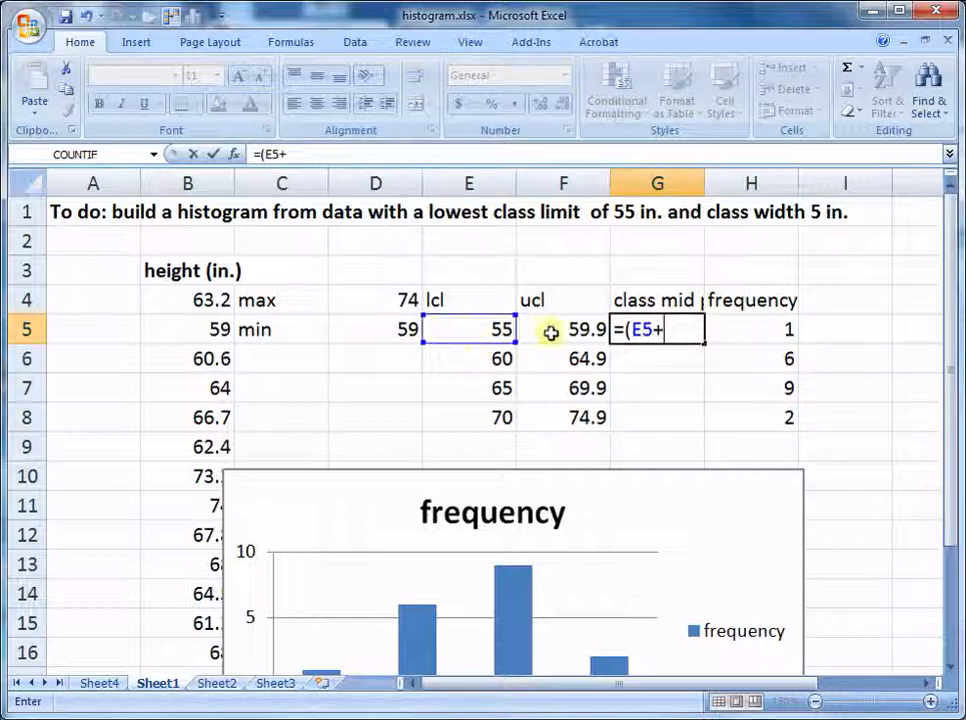
{"action": "left_click", "coordinate": [552, 330]}
{"action": "type", "text": ")/2"}
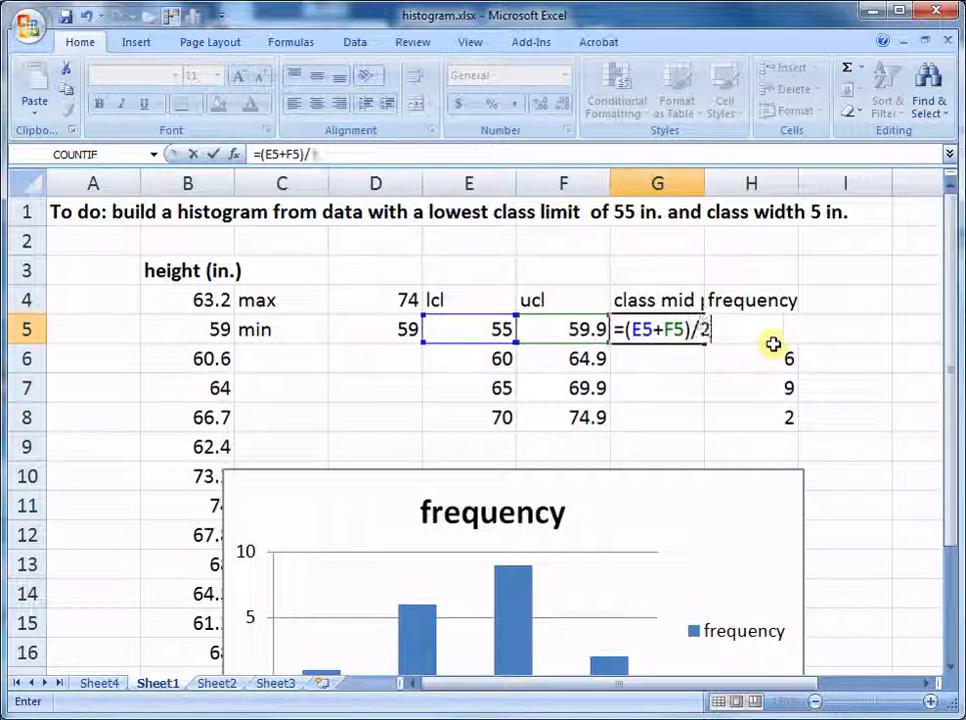
{"action": "key", "text": "Return"}
{"action": "left_click", "coordinate": [699, 337]}
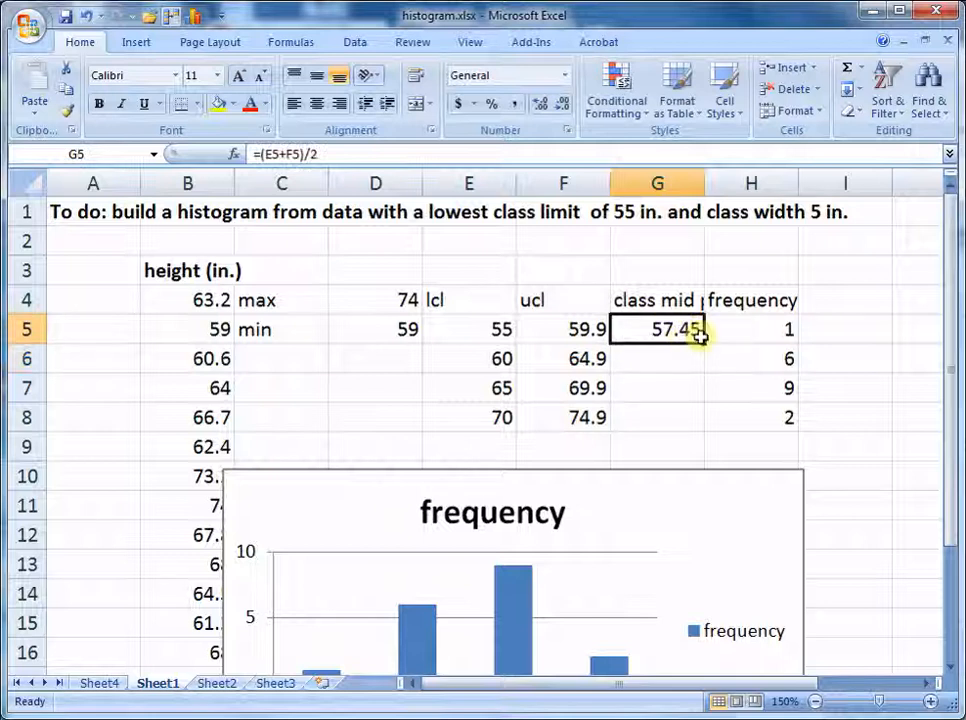
{"action": "left_click_drag", "start_coordinate": [704, 344], "coordinate": [701, 425]}
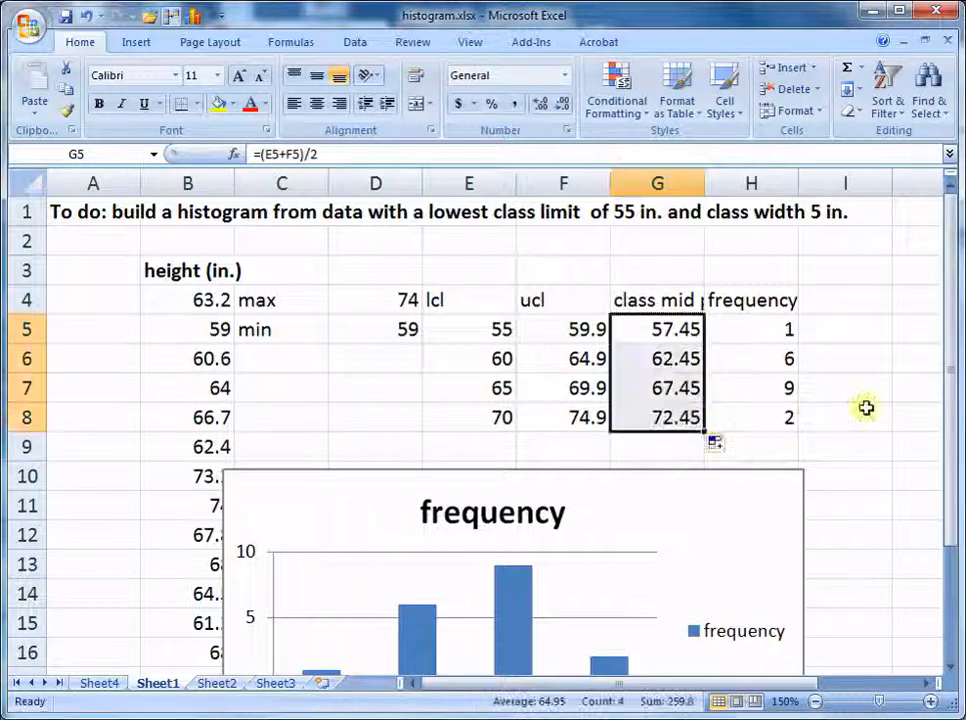
- Resize the frequency chart to be narrower and slightly taller
{"action": "left_click_drag", "start_coordinate": [951, 376], "coordinate": [951, 395]}
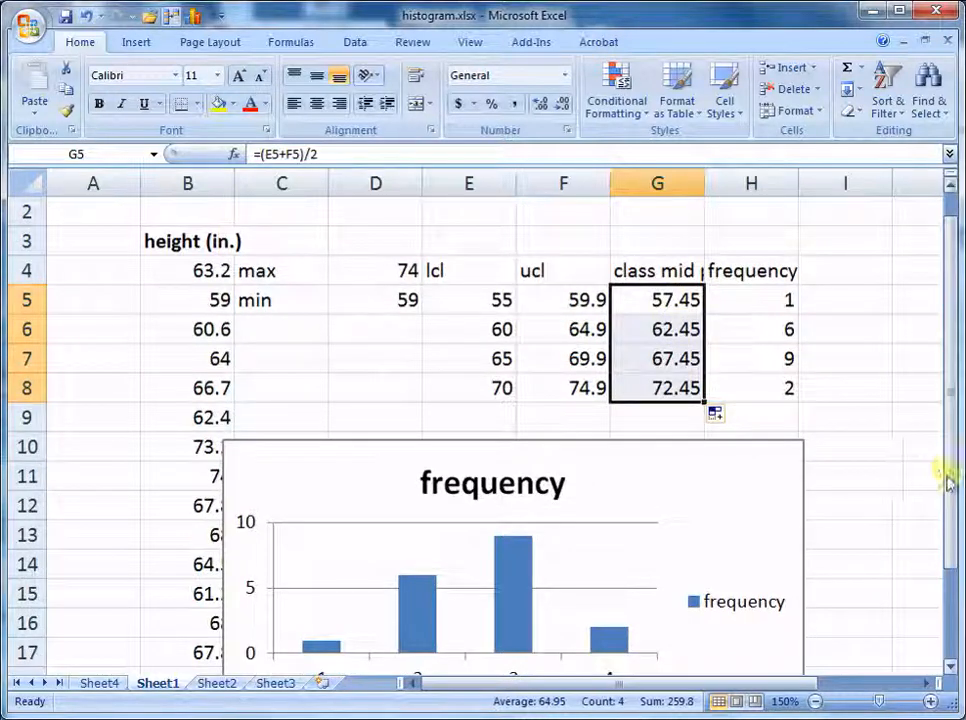
{"action": "left_click_drag", "start_coordinate": [951, 462], "coordinate": [951, 482]}
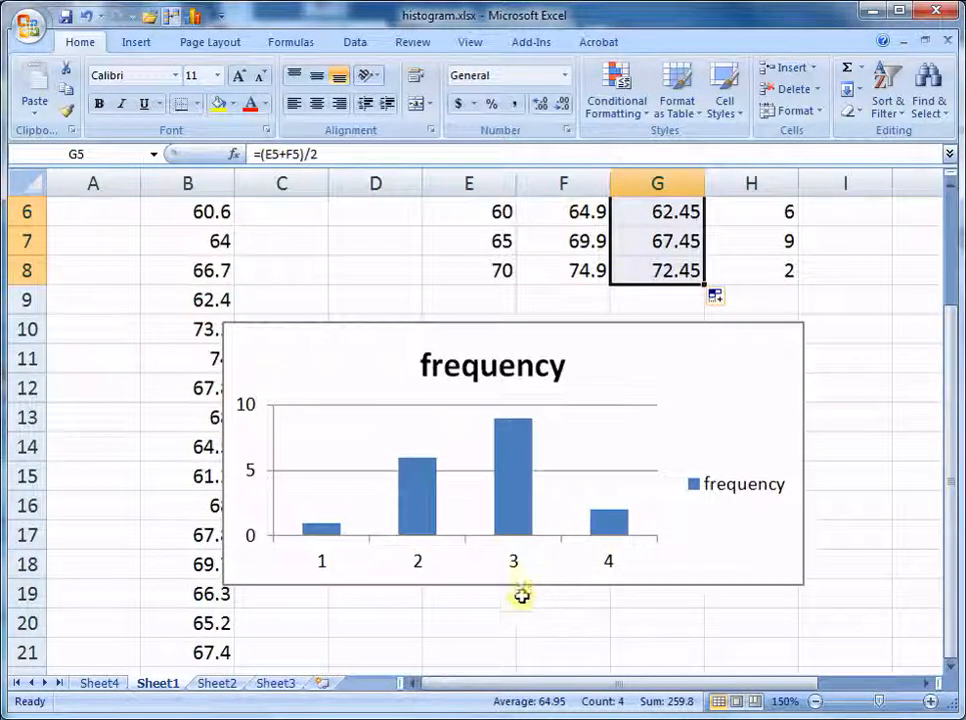
{"action": "left_click", "coordinate": [474, 447]}
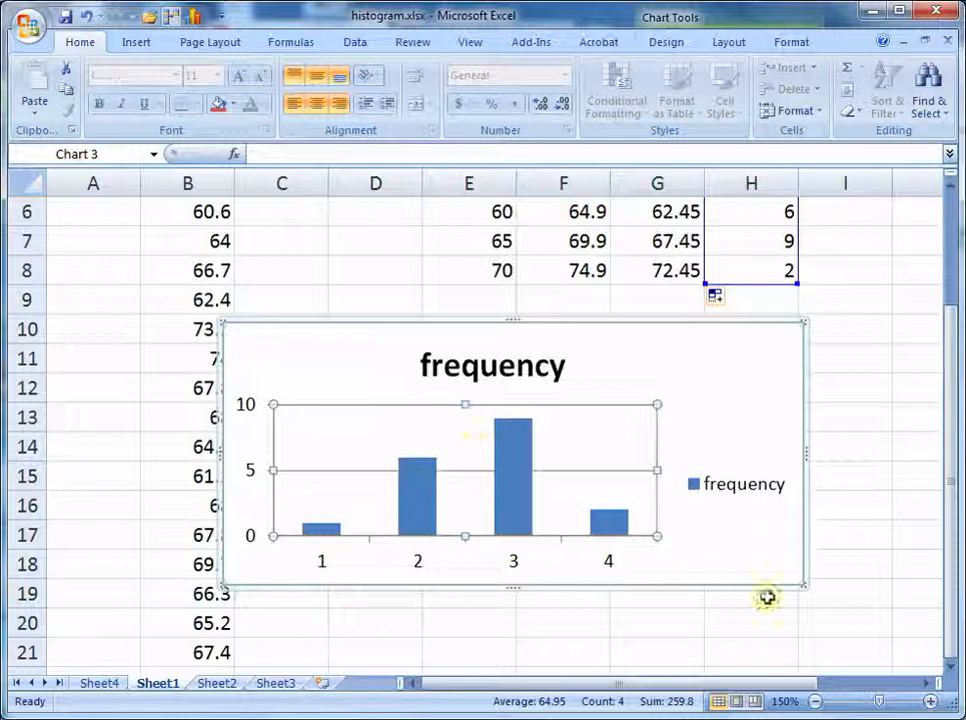
{"action": "left_click_drag", "start_coordinate": [802, 584], "coordinate": [735, 598]}
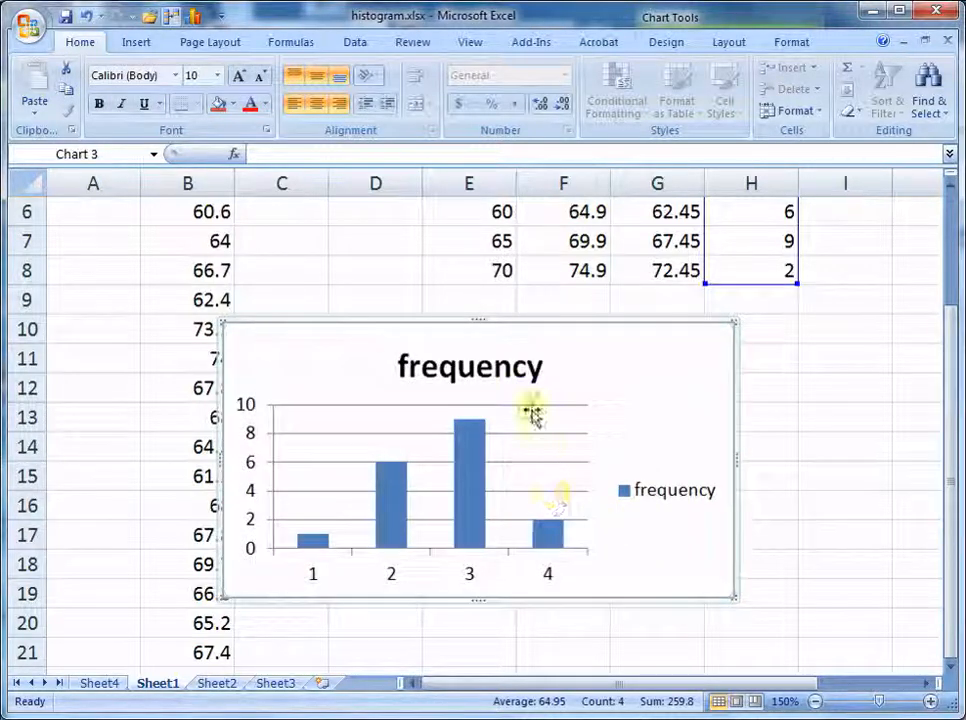
- Set the chart's horizontal category axis labels to the class midpoints in G5:G8
{"action": "right_click", "coordinate": [416, 430]}
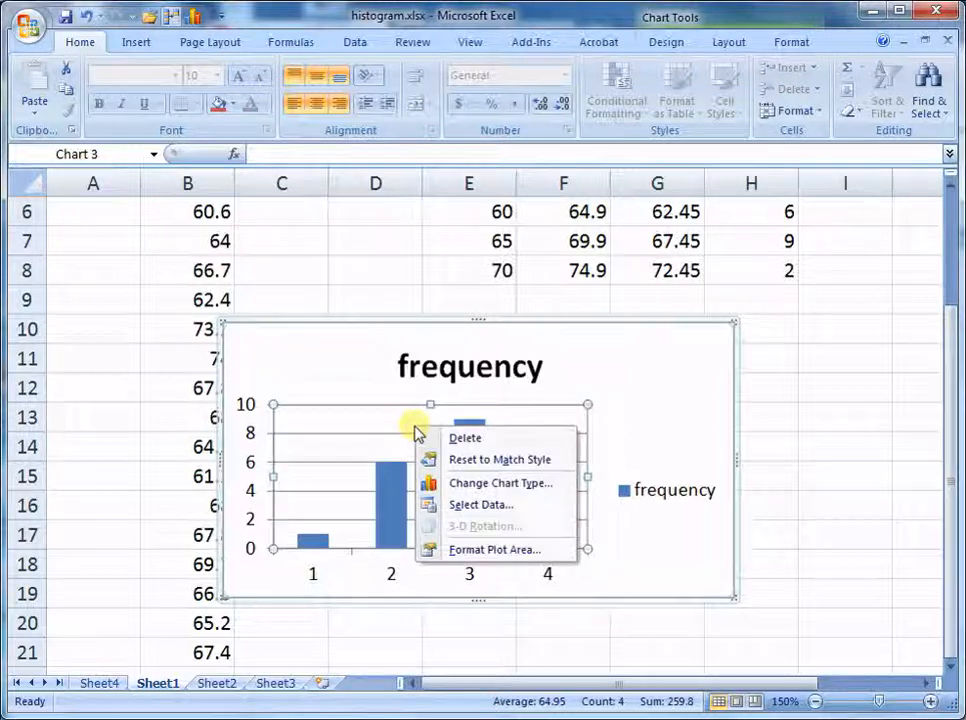
{"action": "left_click", "coordinate": [478, 505]}
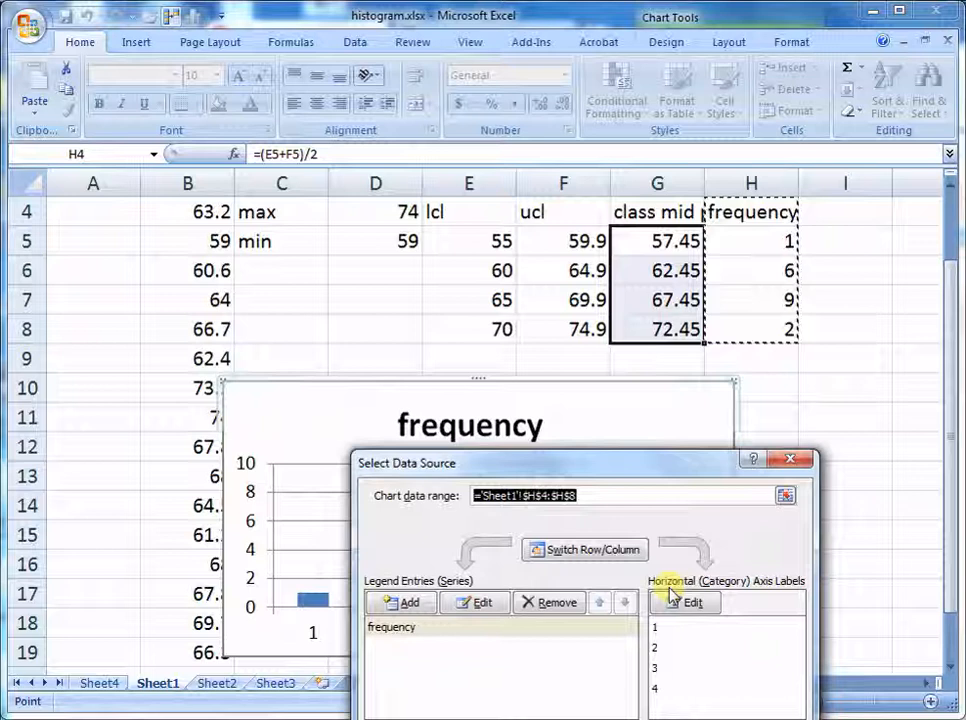
{"action": "left_click", "coordinate": [675, 601]}
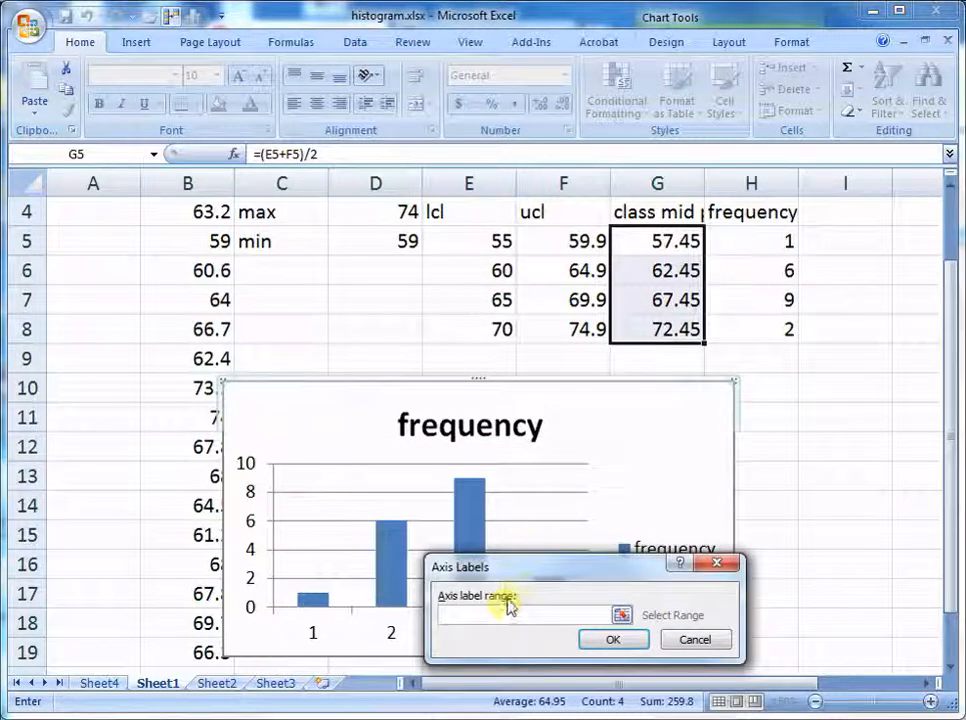
{"action": "left_click_drag", "start_coordinate": [660, 243], "coordinate": [660, 330]}
{"action": "left_click", "coordinate": [636, 640]}
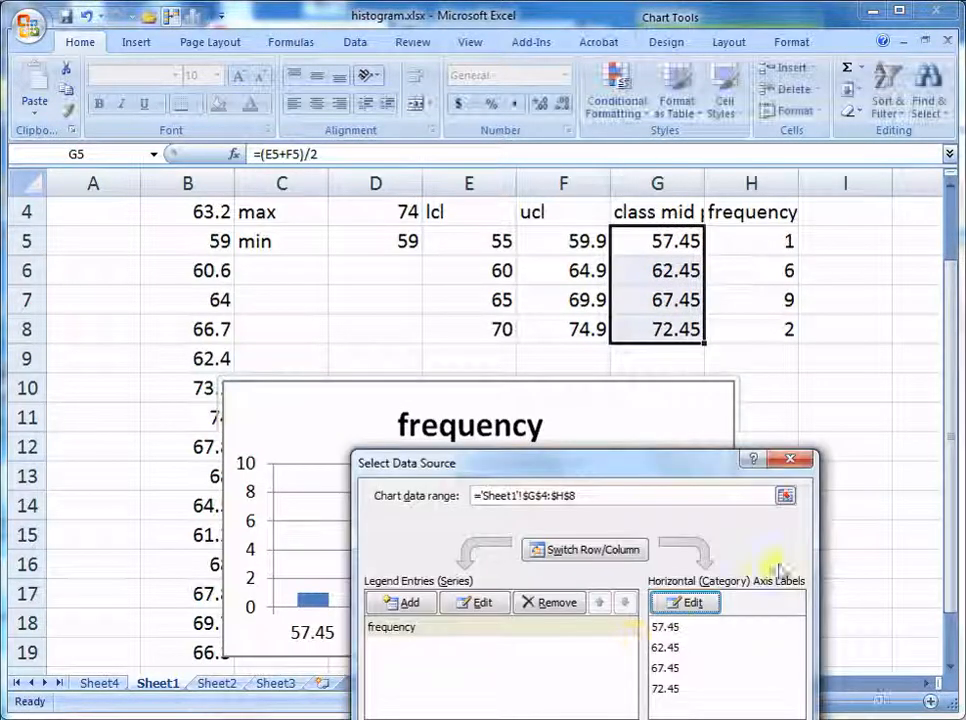
{"action": "left_click", "coordinate": [702, 719]}
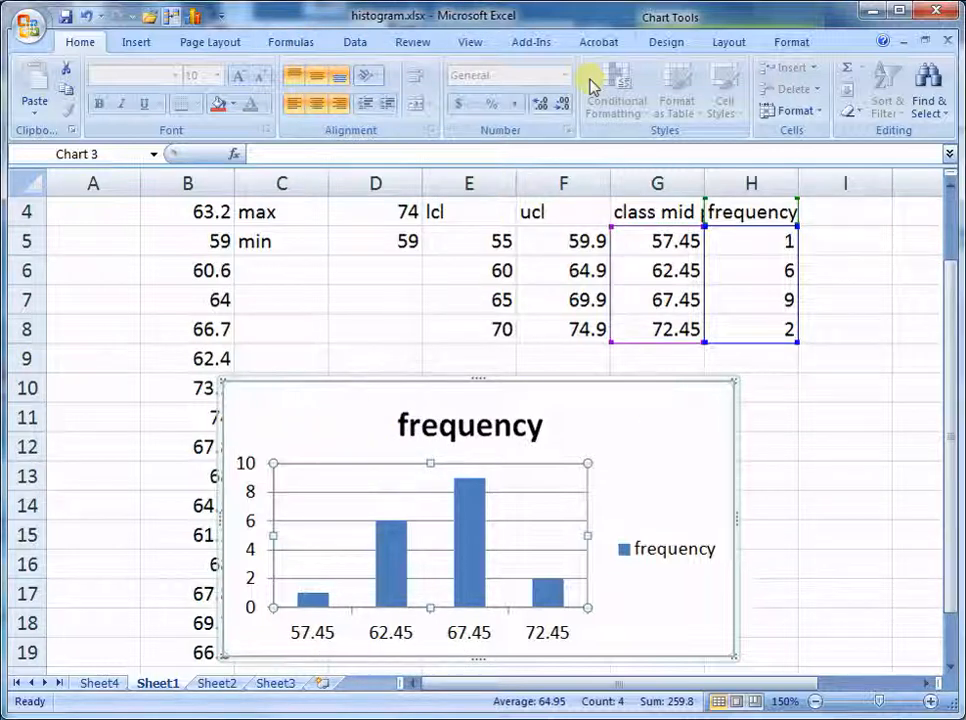
- Apply the chart layout with gapless columns and axis titles, then narrow and reposition the chart clear of the height data in column B
{"action": "left_click", "coordinate": [652, 41]}
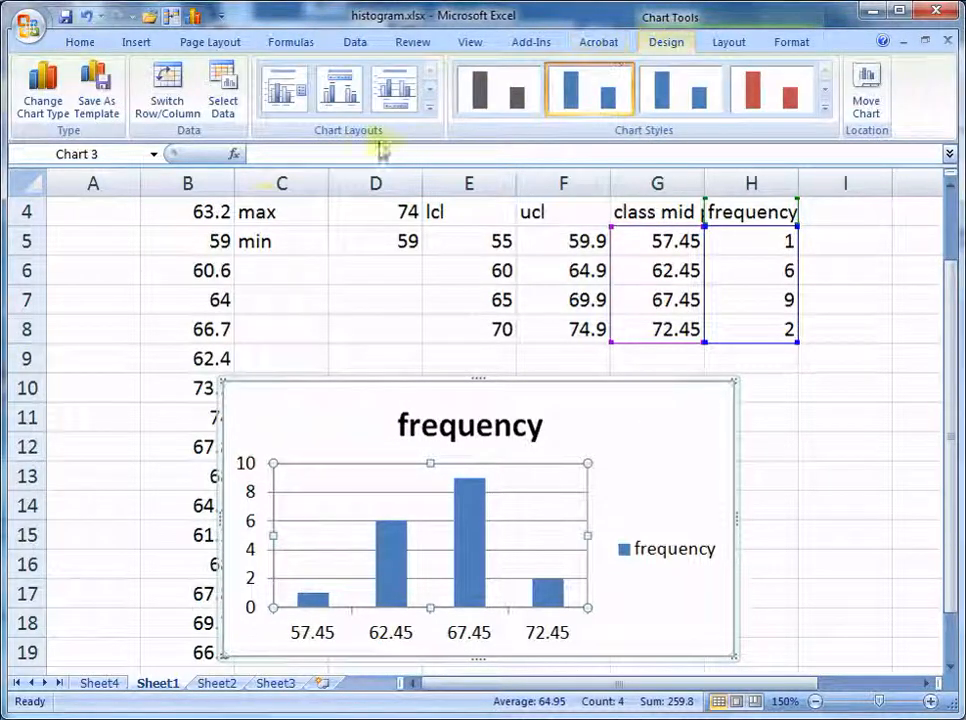
{"action": "left_click", "coordinate": [430, 105]}
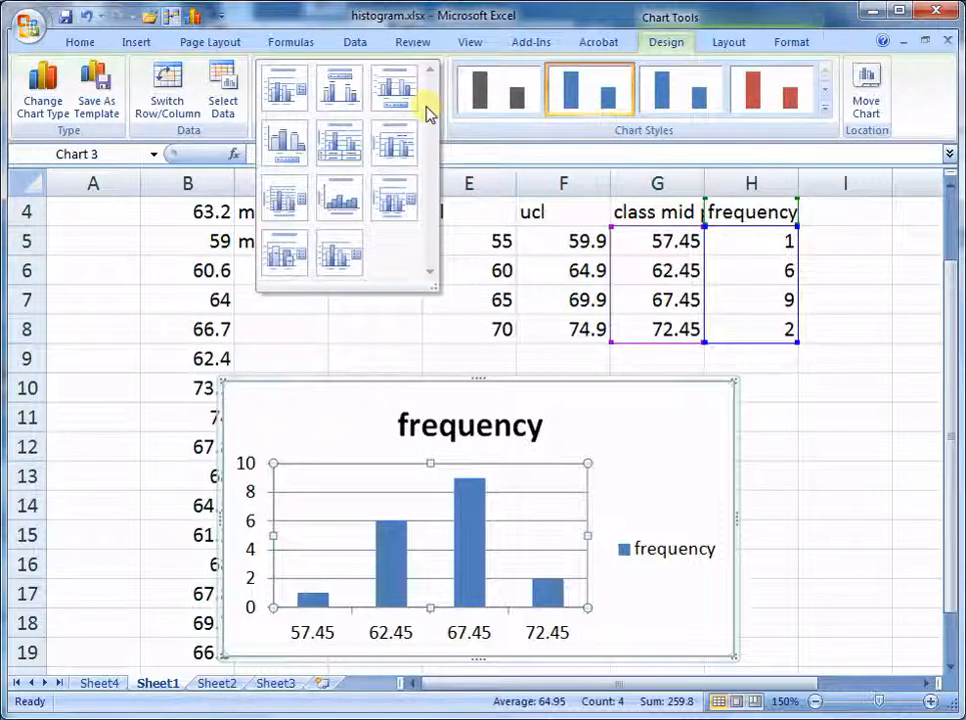
{"action": "left_click", "coordinate": [350, 203]}
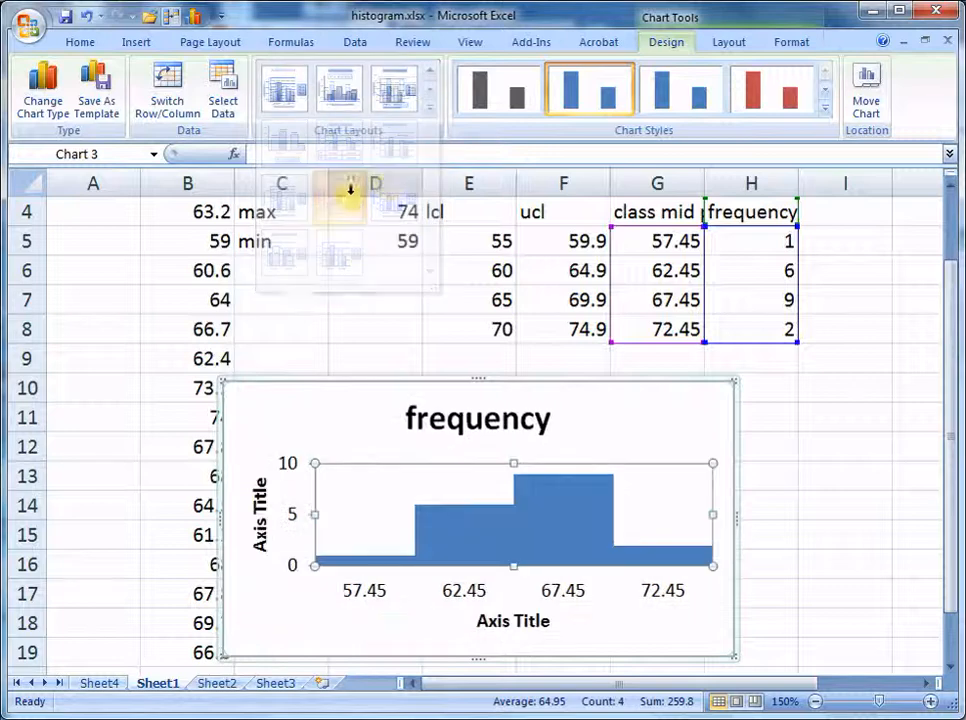
{"action": "left_click_drag", "start_coordinate": [733, 376], "coordinate": [604, 402]}
{"action": "left_click_drag", "start_coordinate": [502, 405], "coordinate": [631, 373]}
- Give the histogram's data series a solid black border line
{"action": "right_click", "coordinate": [600, 517]}
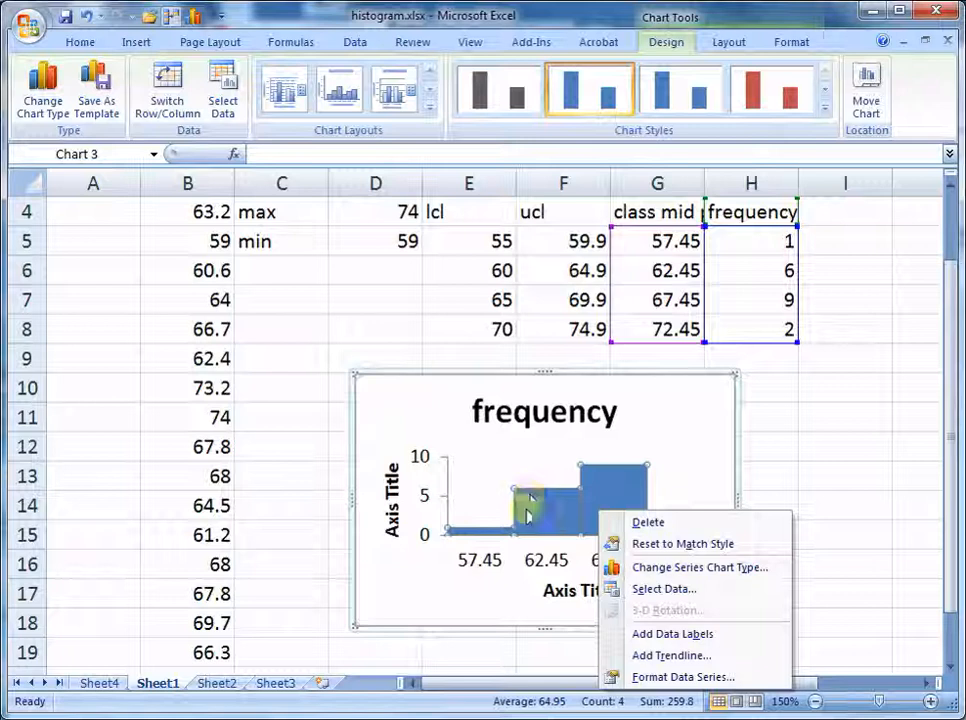
{"action": "left_click", "coordinate": [658, 677]}
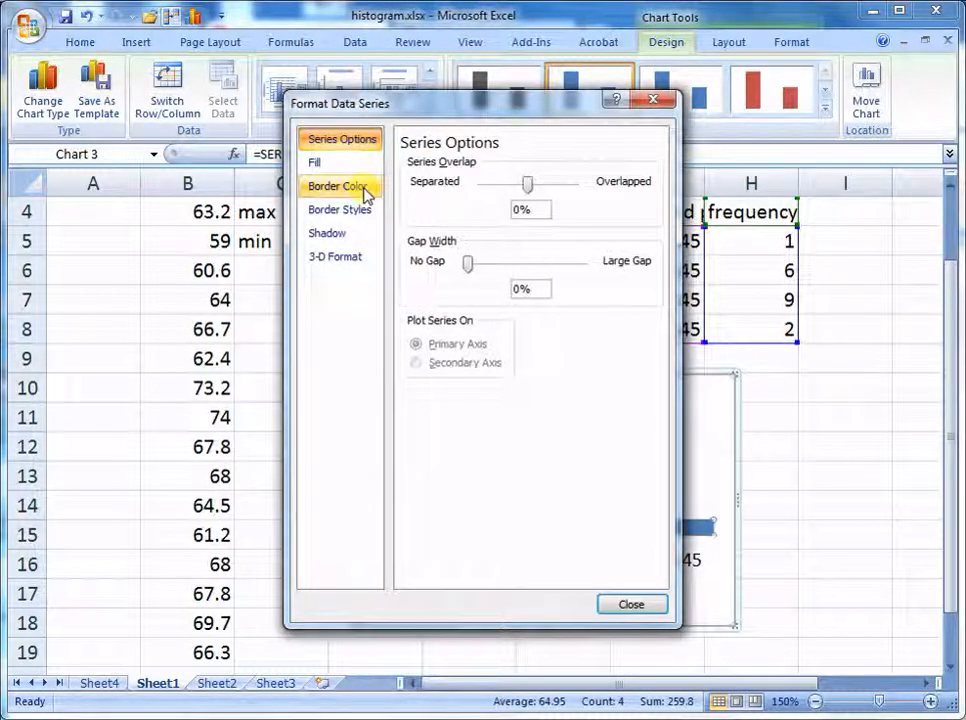
{"action": "left_click", "coordinate": [365, 190]}
{"action": "left_click", "coordinate": [408, 185]}
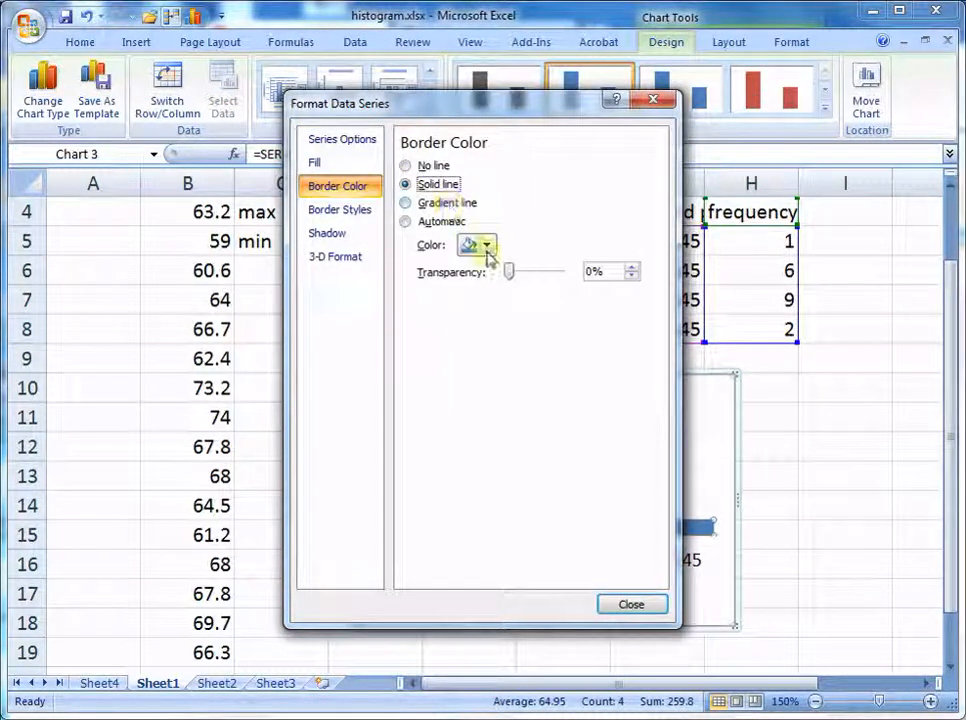
{"action": "left_click", "coordinate": [488, 247]}
{"action": "left_click", "coordinate": [481, 283]}
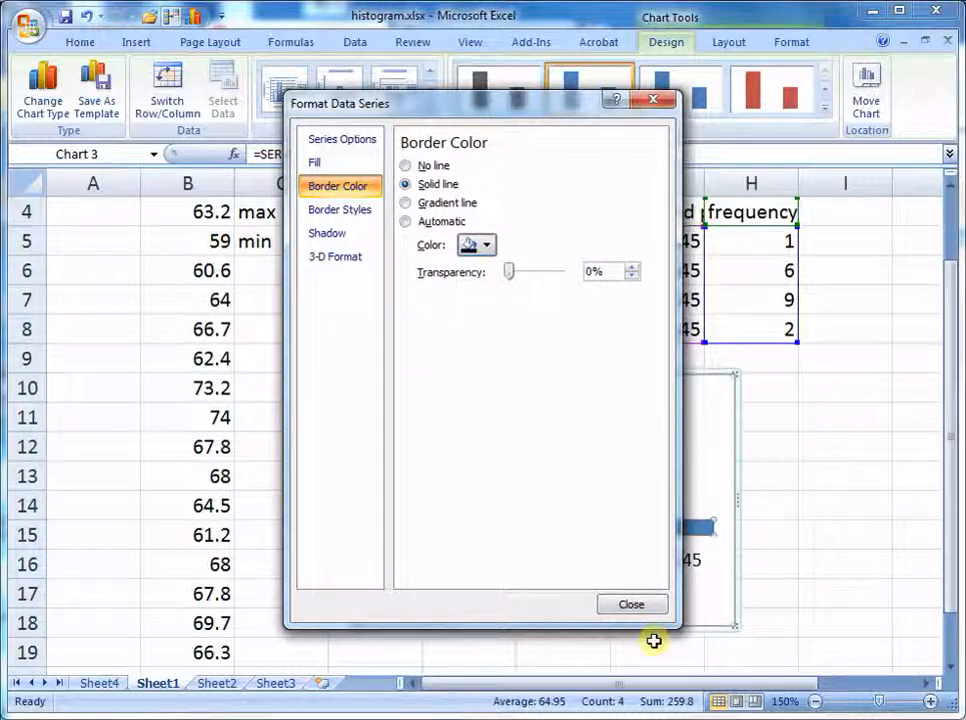
- Replace the chart title with "Histogram of height" and remove its bold formatting
{"action": "left_click", "coordinate": [648, 607]}
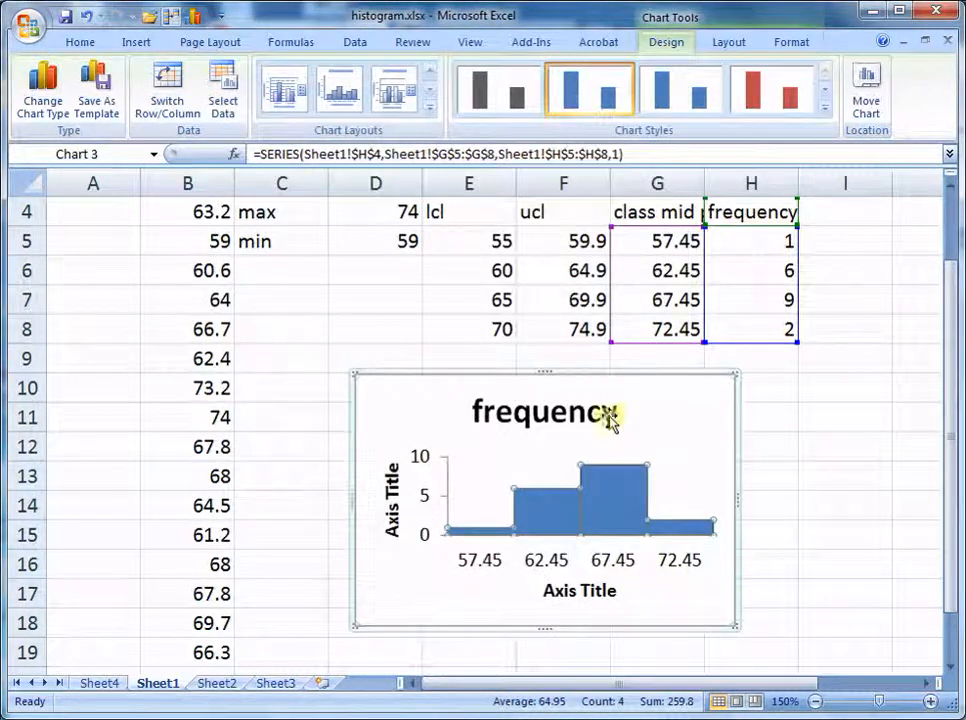
{"action": "left_click", "coordinate": [481, 410]}
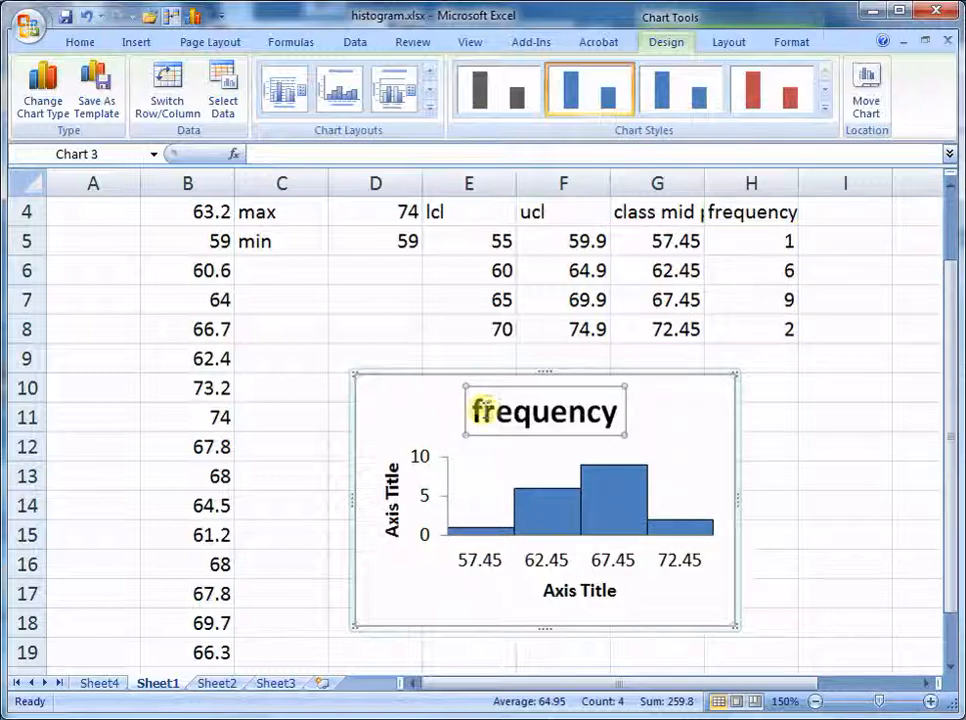
{"action": "left_click_drag", "start_coordinate": [473, 408], "coordinate": [615, 410]}
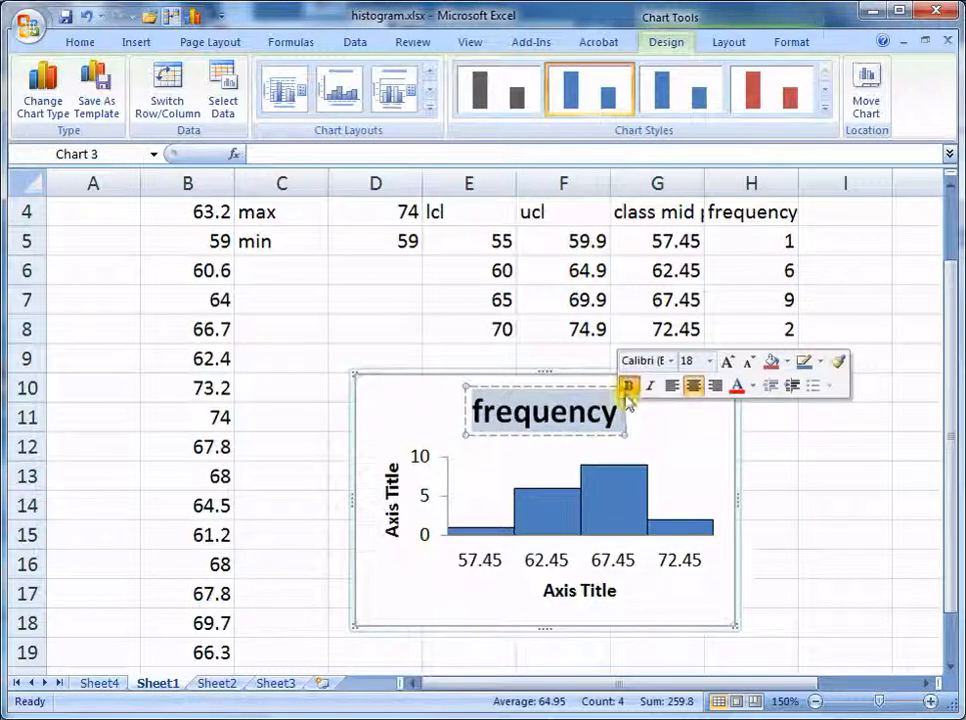
{"action": "left_click", "coordinate": [629, 390]}
{"action": "type", "text": "H"}
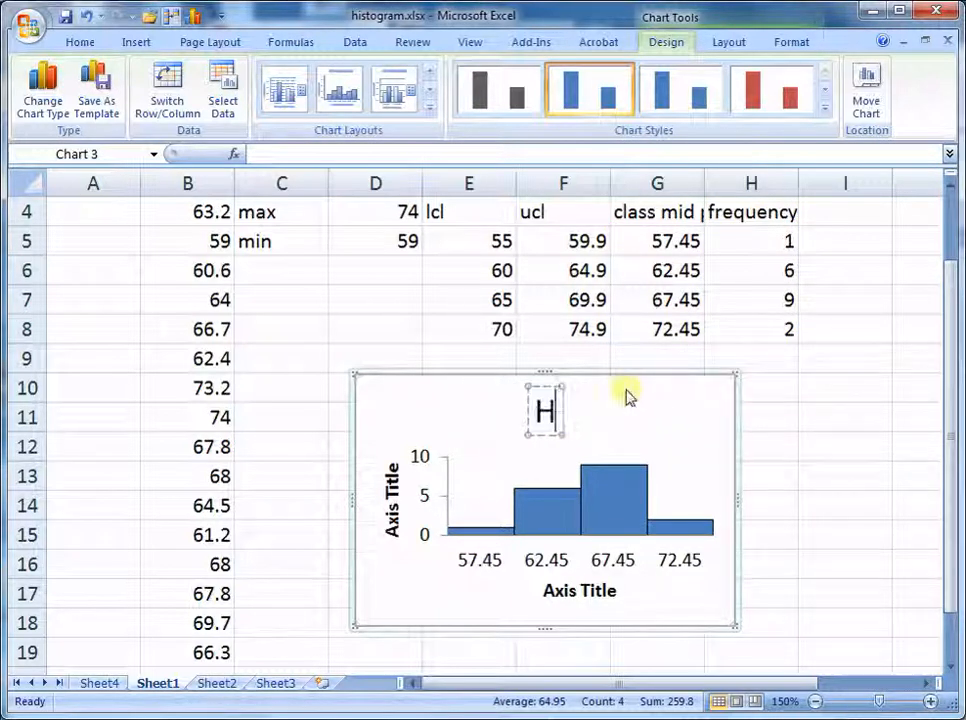
{"action": "type", "text": "istogra"}
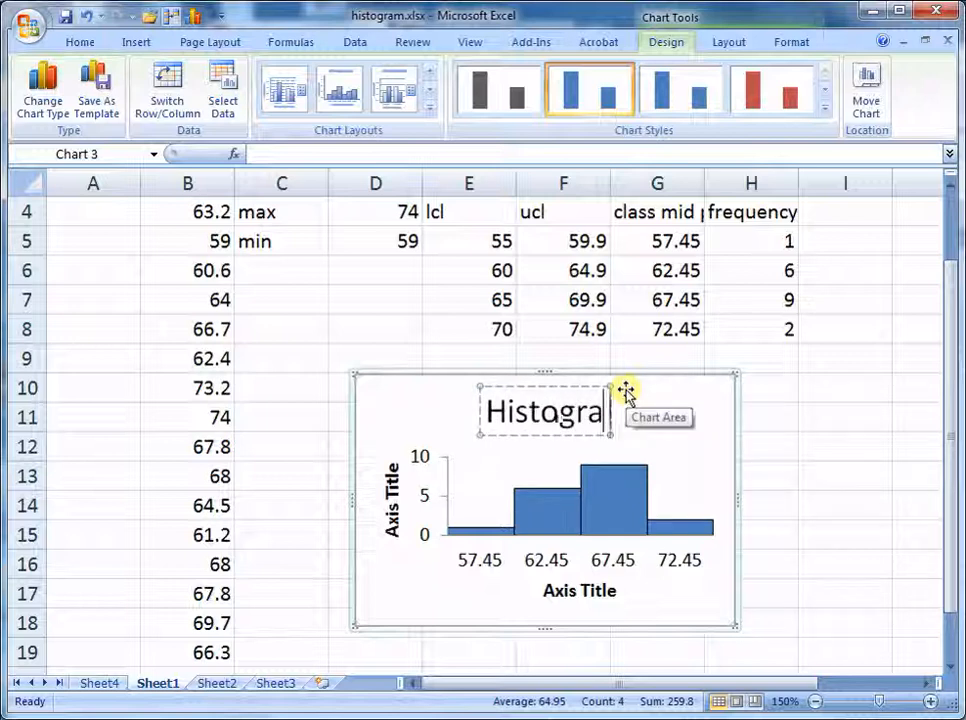
{"action": "type", "text": "m of height"}
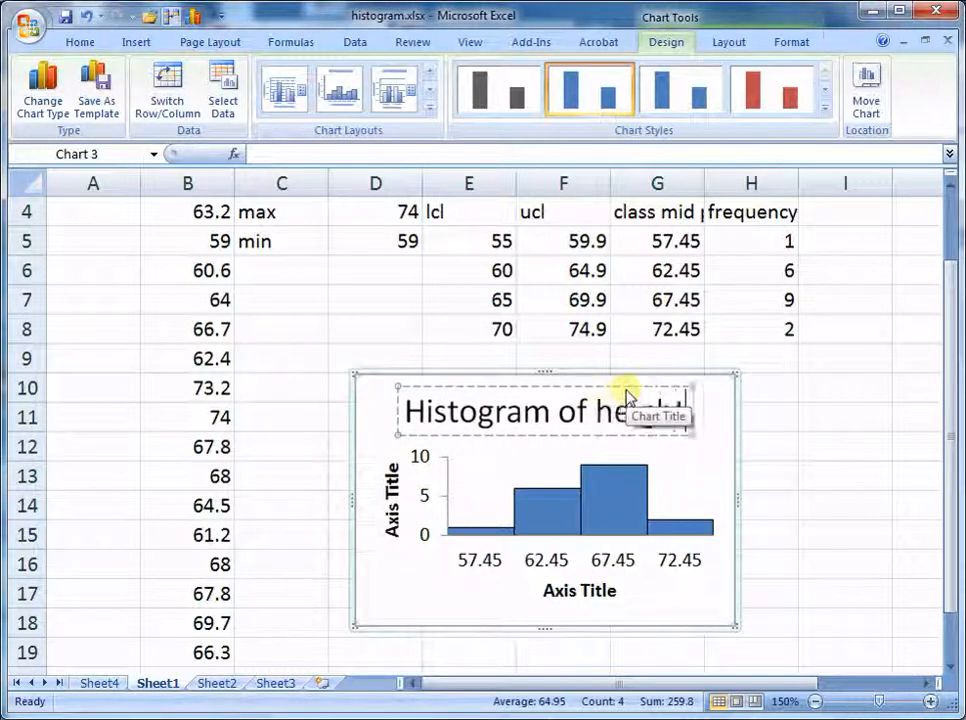
- Set the chart's vertical axis title to "frequeny"
{"action": "left_click", "coordinate": [392, 505]}
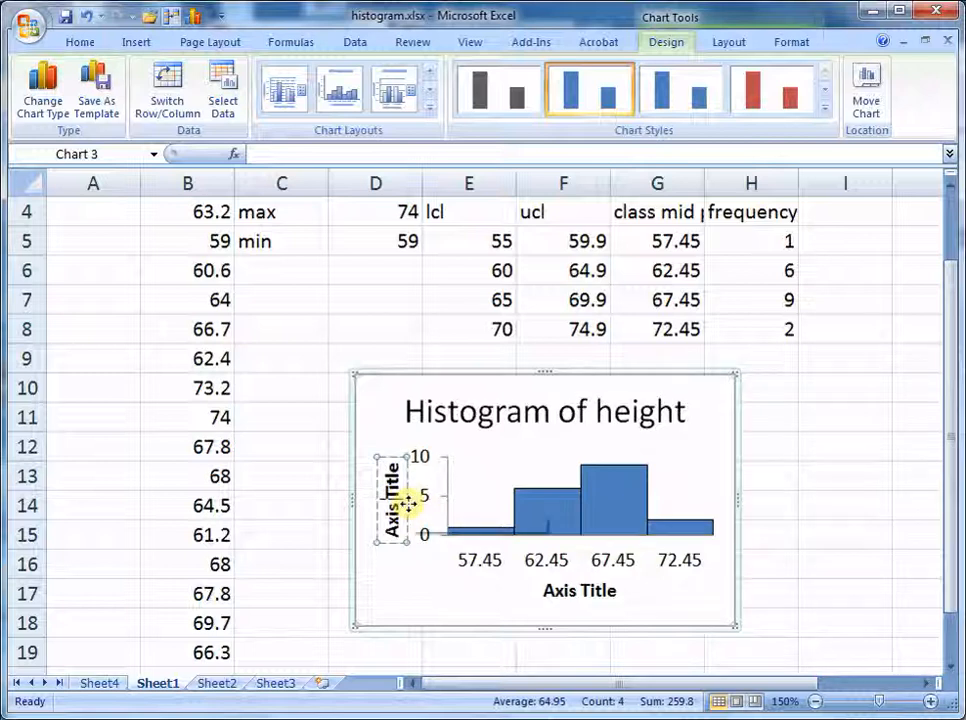
{"action": "left_click", "coordinate": [398, 500]}
{"action": "type", "text": "Fr"}
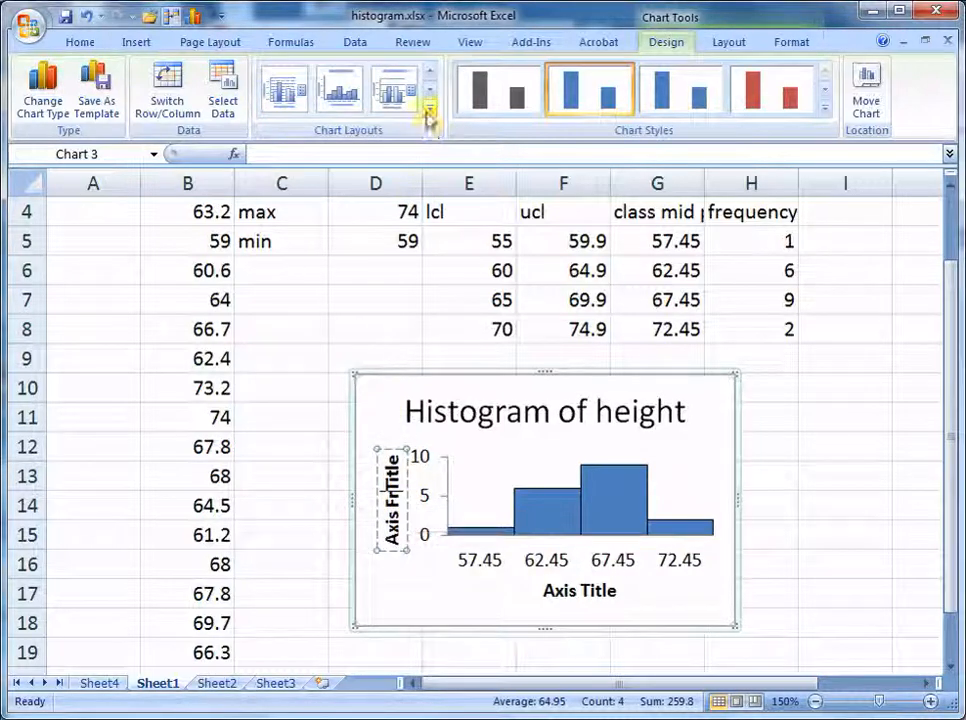
{"action": "left_click", "coordinate": [410, 149]}
{"action": "type", "text": "fr"}
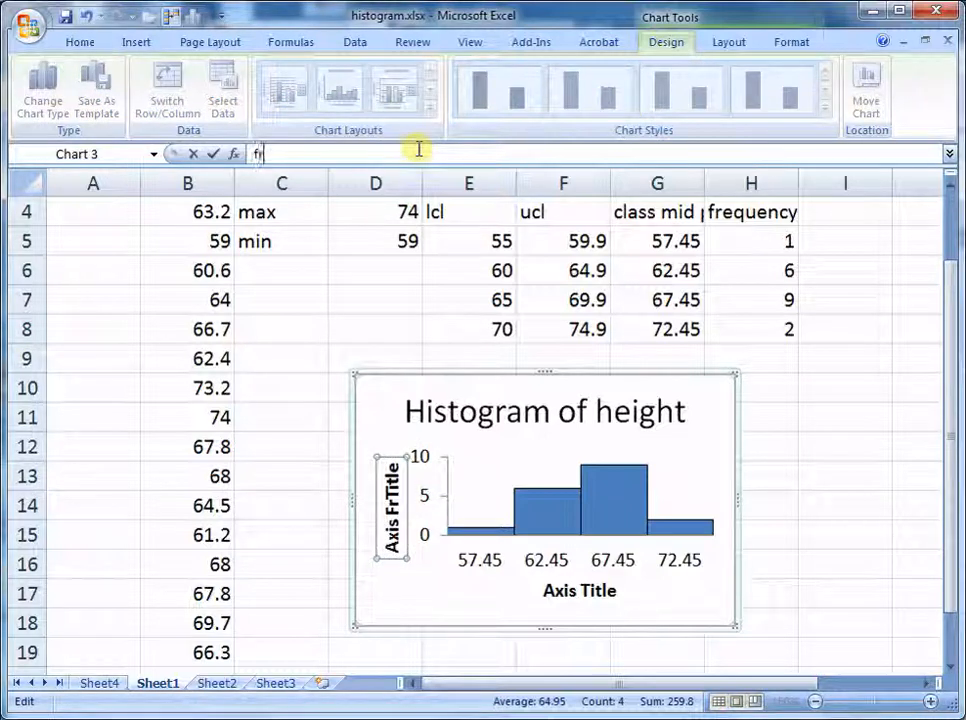
{"action": "type", "text": "equeny"}
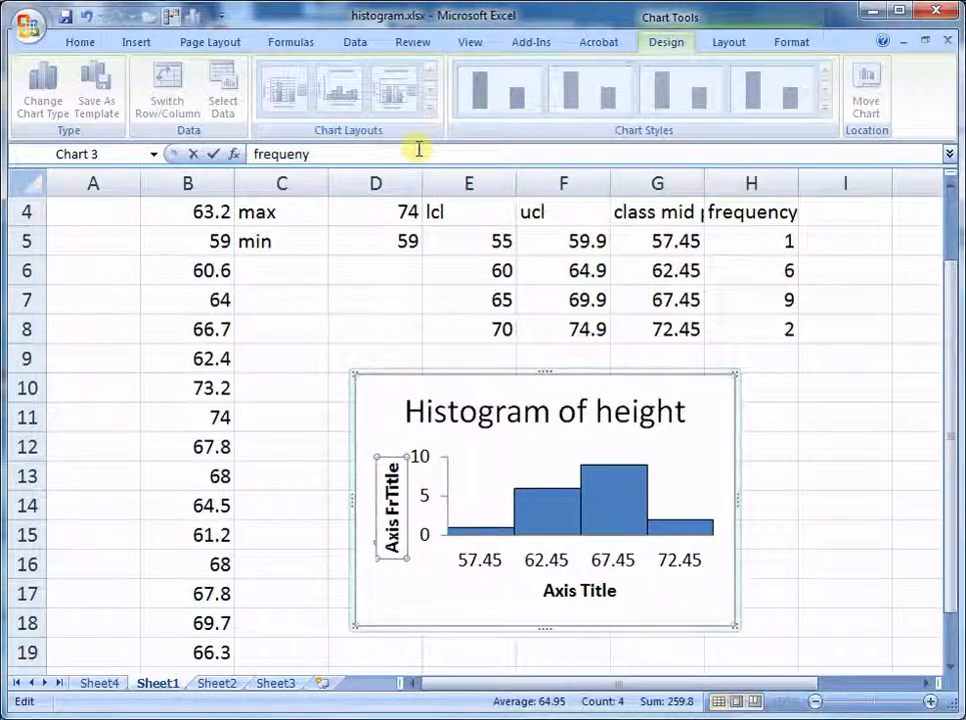
{"action": "key", "text": "Return"}
- Set the chart's horizontal axis title to "Height (in.)" and leave the whole chart selected
{"action": "left_click", "coordinate": [591, 590]}
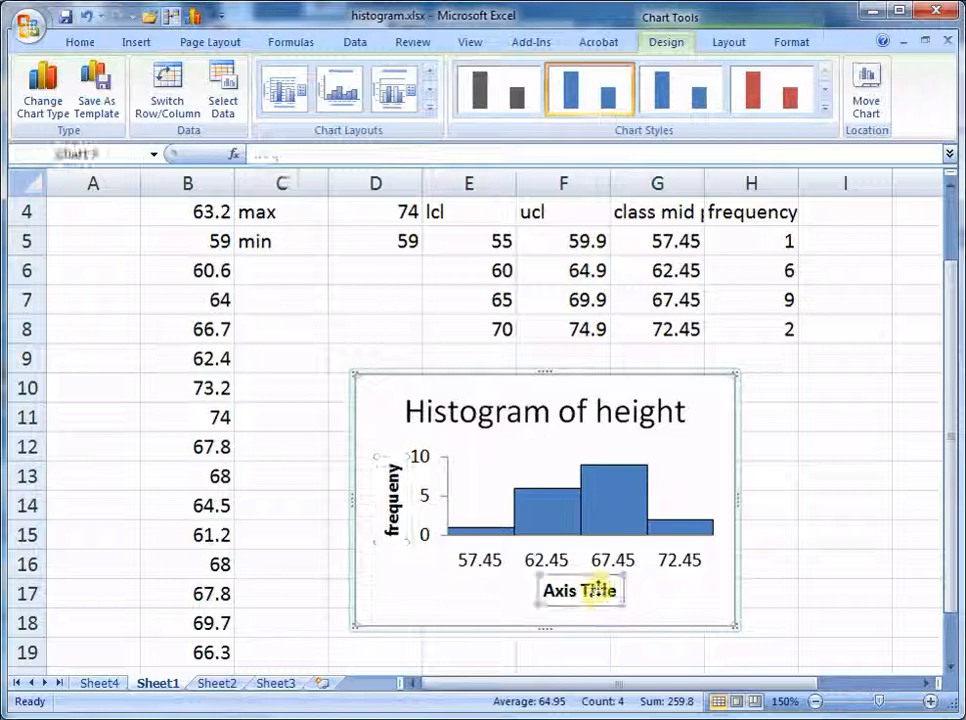
{"action": "left_click", "coordinate": [399, 156]}
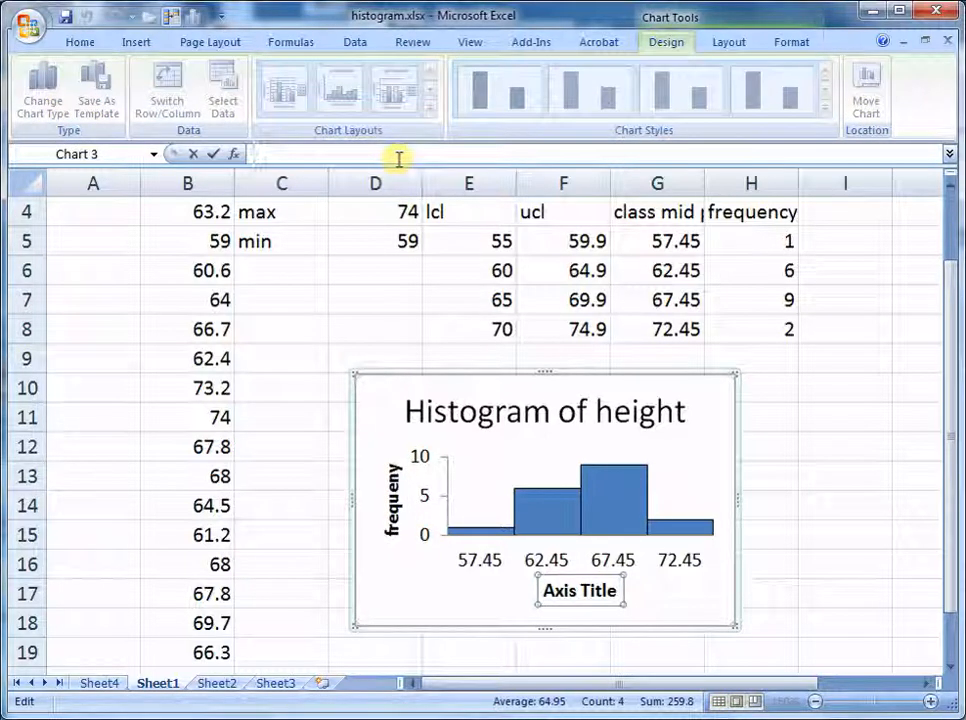
{"action": "type", "text": "Height (in.)"}
{"action": "key", "text": "Return"}
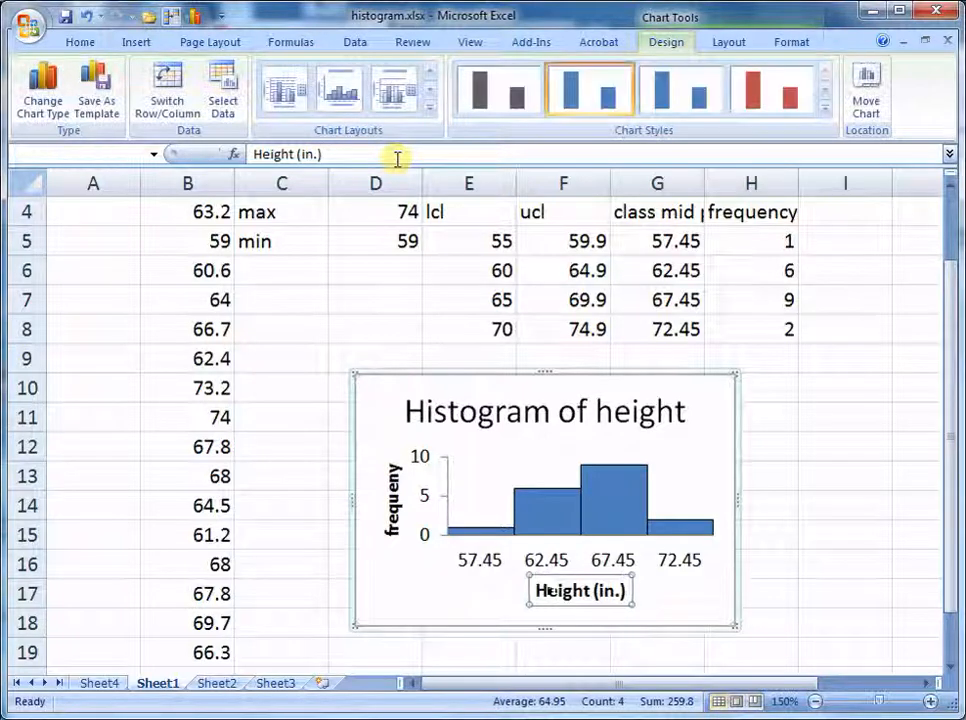
{"action": "left_click", "coordinate": [832, 556]}
{"action": "left_click", "coordinate": [631, 383]}
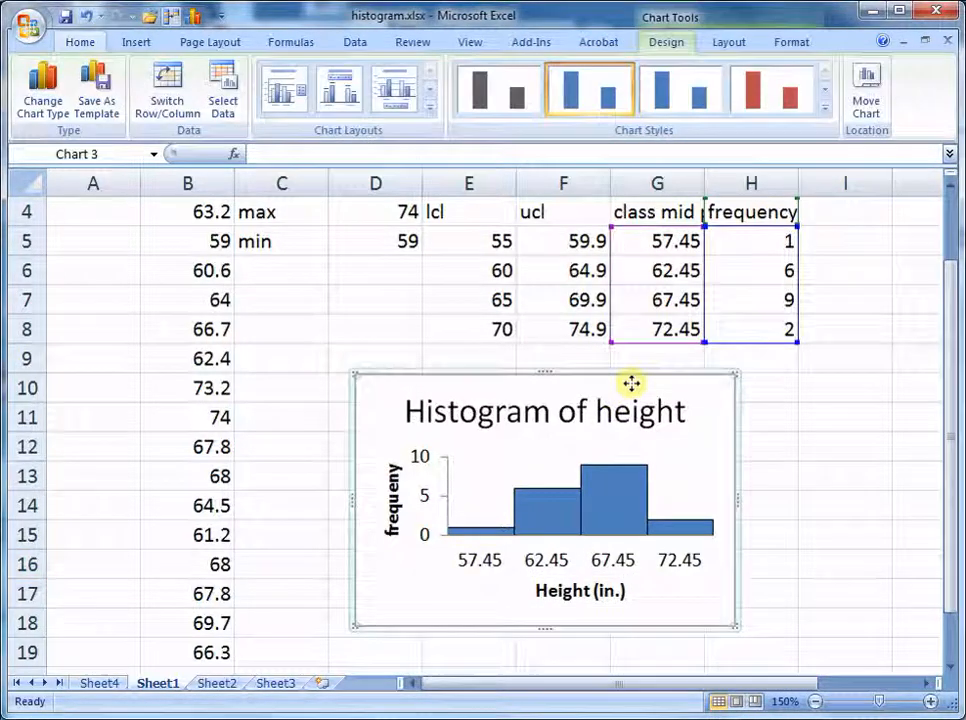